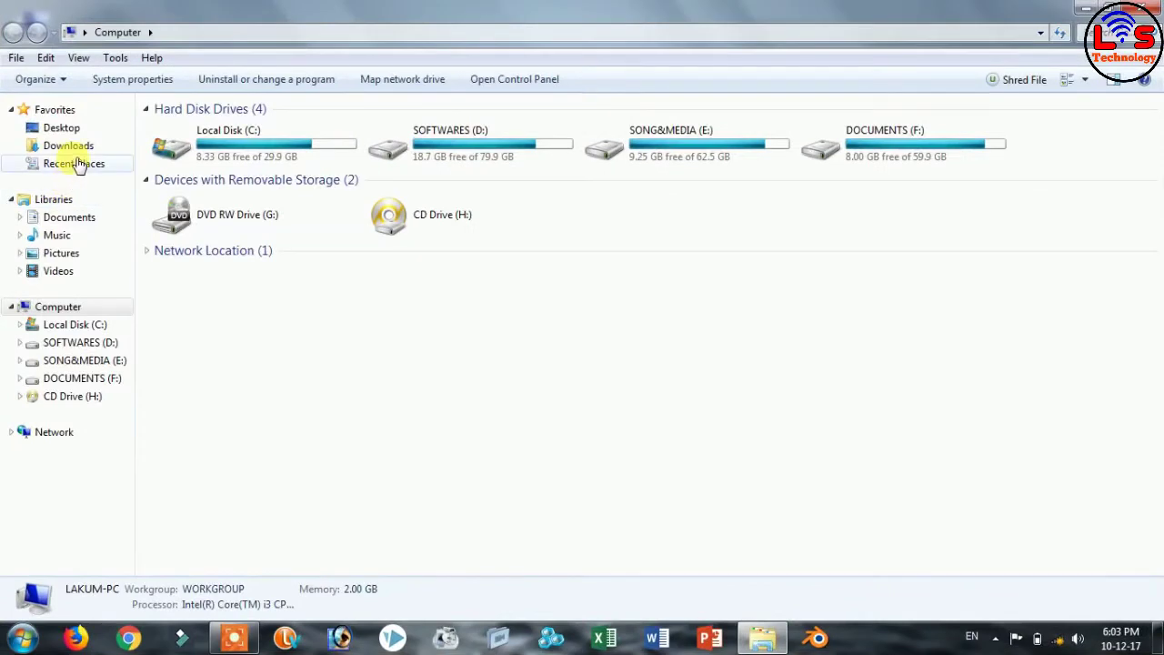
- Look through the Downloads folder, the Documents library and the computer's drives, and close the file window
{"action": "left_click", "coordinate": [80, 147]}
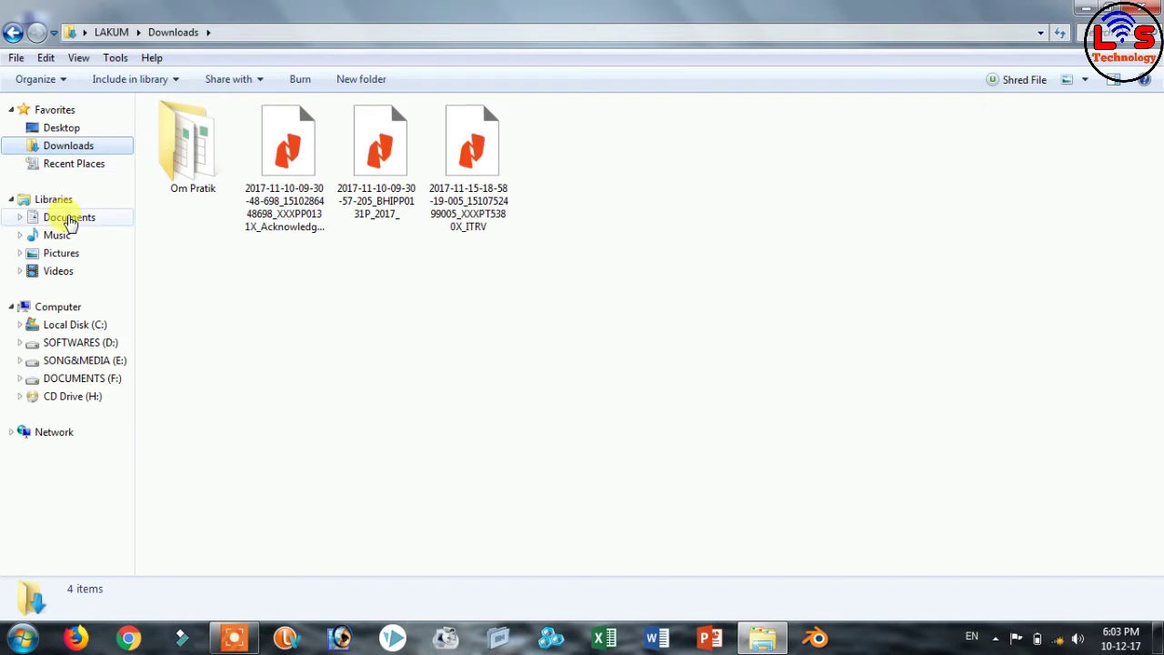
{"action": "left_click", "coordinate": [70, 220]}
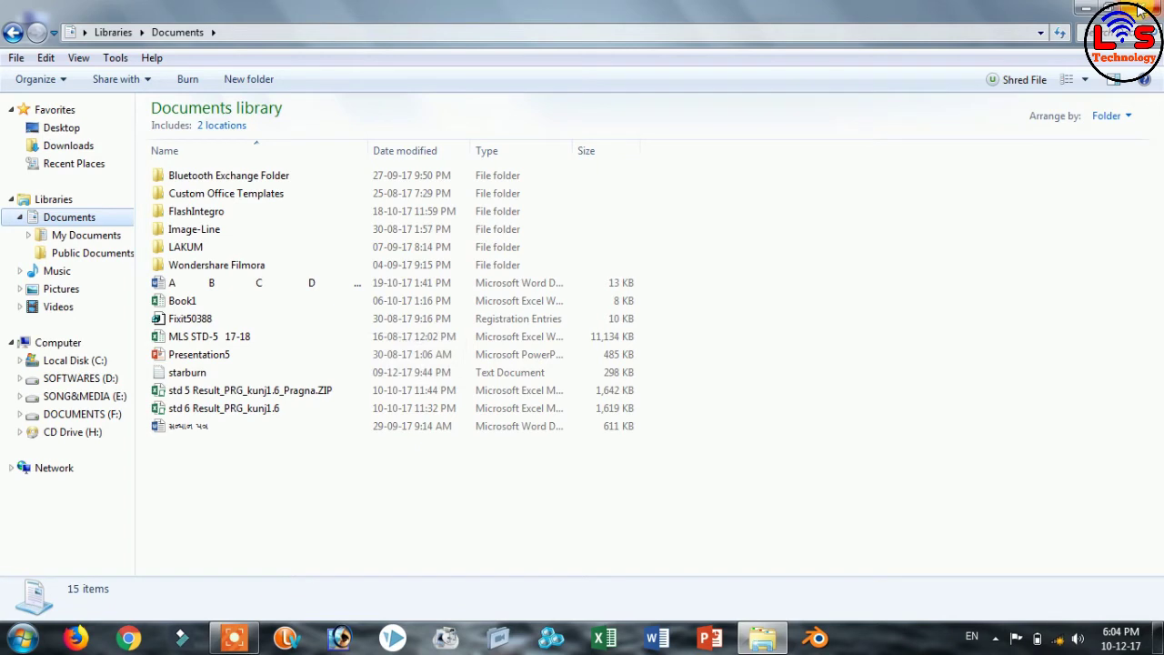
{"action": "left_click", "coordinate": [47, 342]}
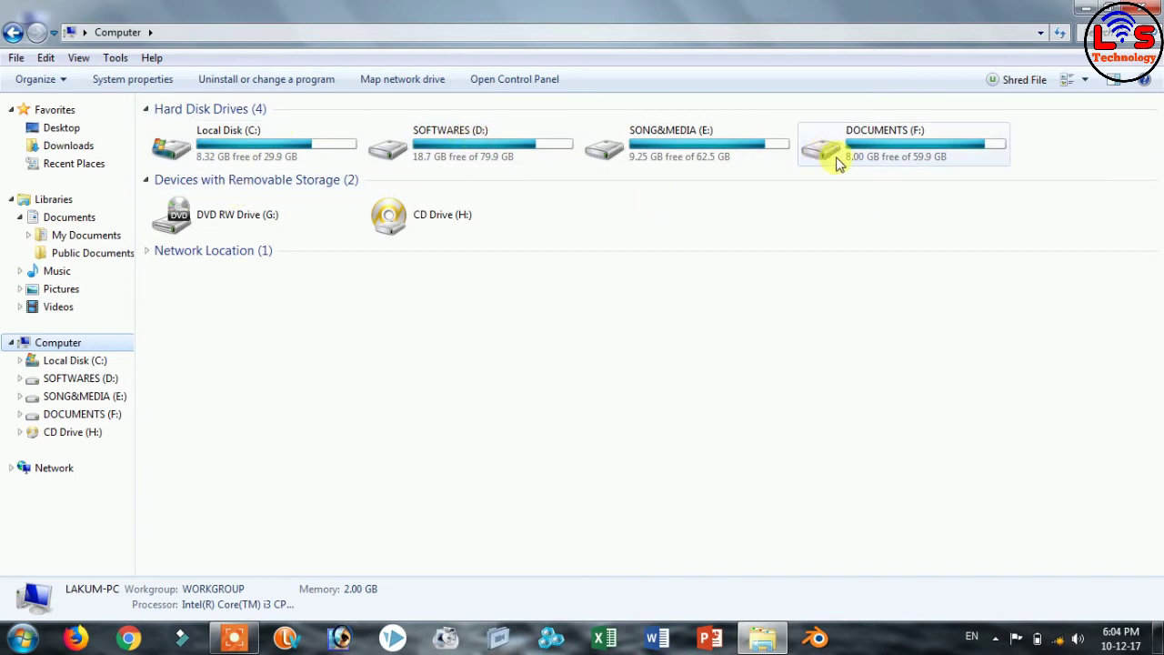
{"action": "mouse_move", "coordinate": [952, 144]}
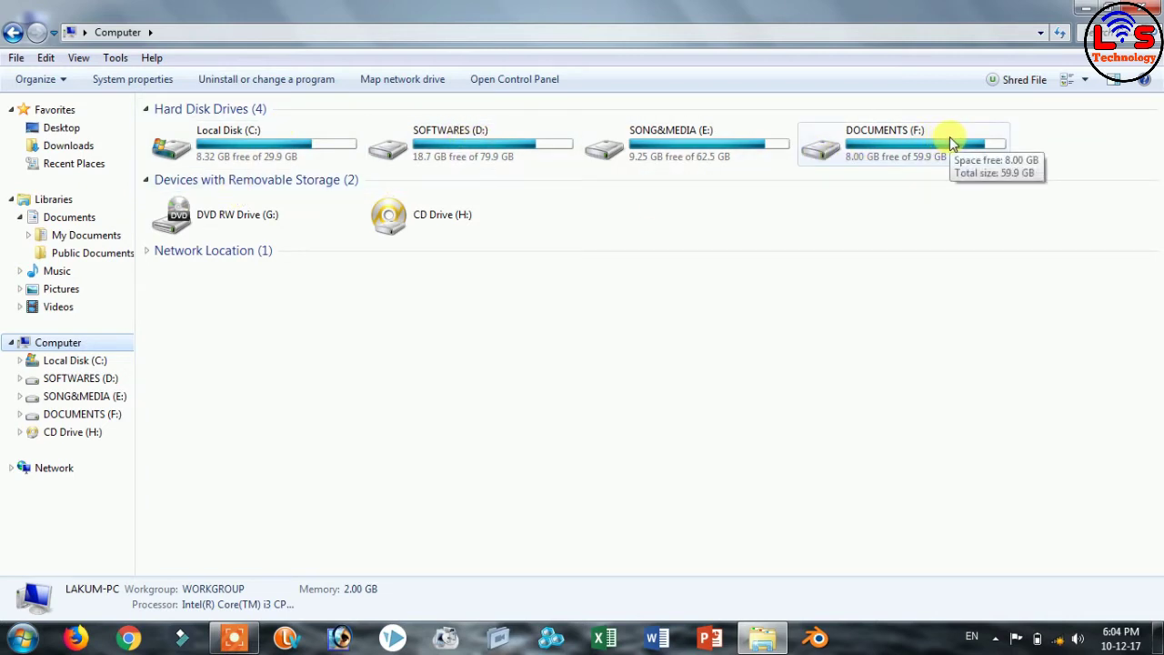
{"action": "left_click", "coordinate": [1152, 8]}
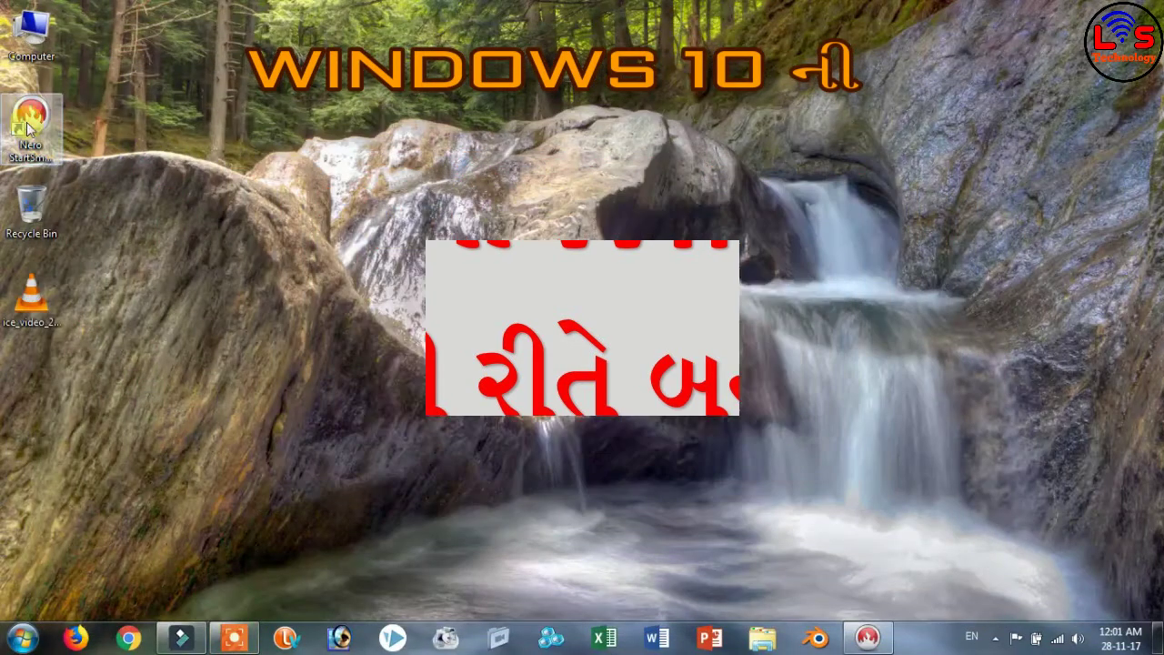
- Launch Nero StartSmart from the desktop and start the Copy DVD task from the Data category
{"action": "left_click", "coordinate": [30, 128]}
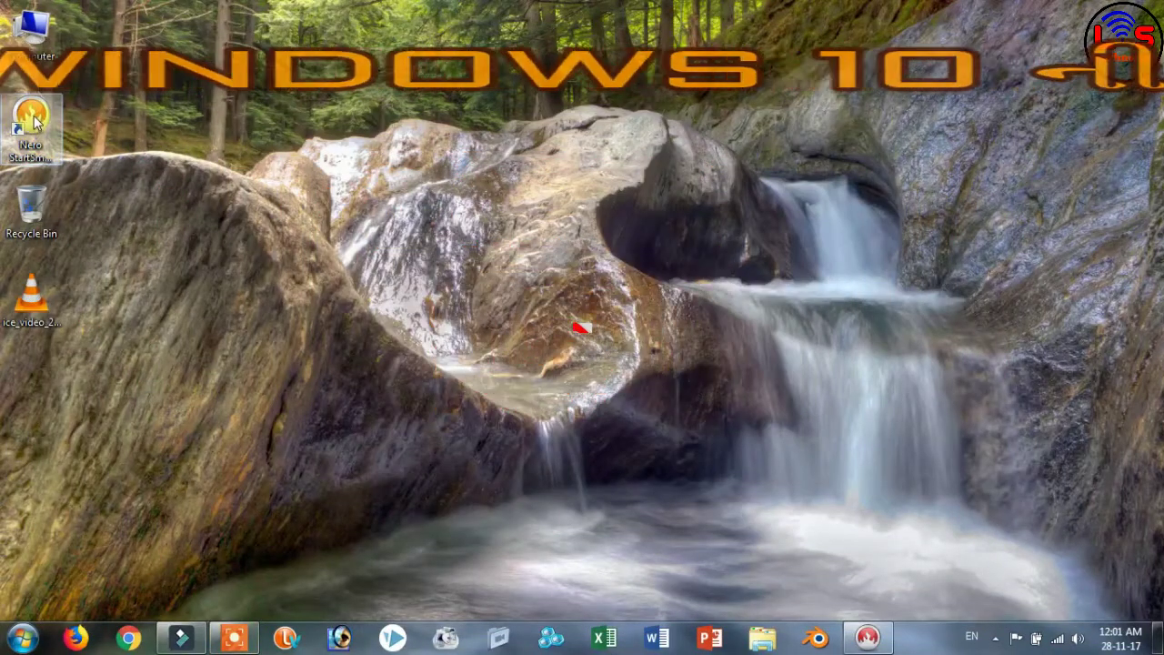
{"action": "double_click", "coordinate": [34, 121]}
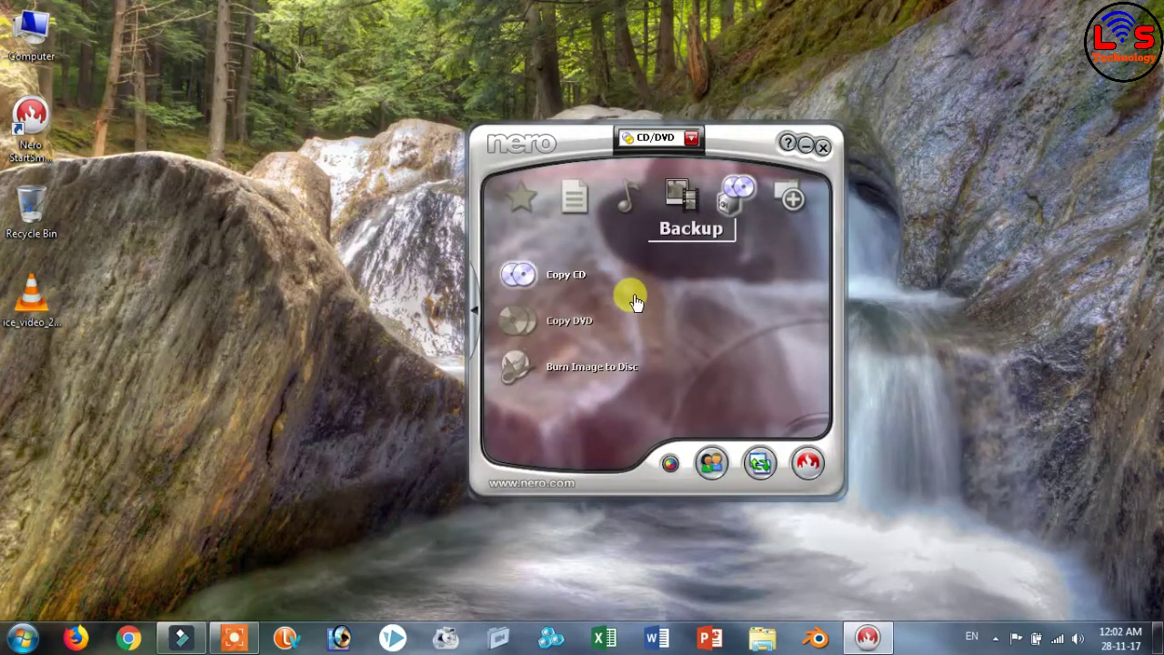
{"action": "left_click", "coordinate": [574, 196]}
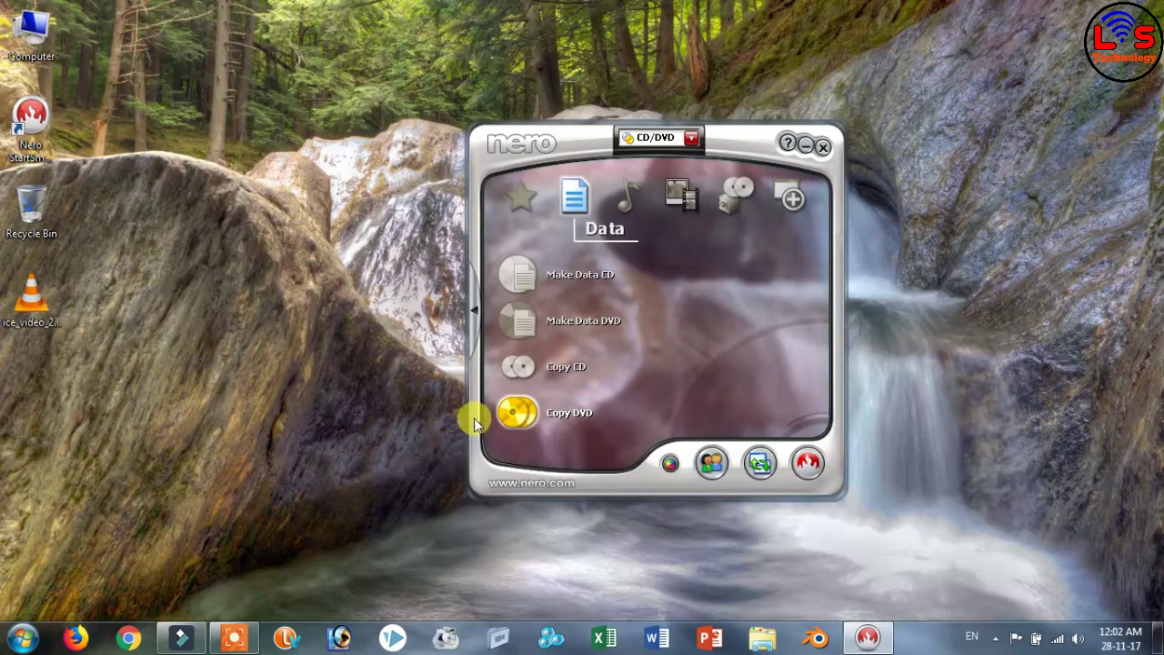
{"action": "left_click", "coordinate": [567, 418]}
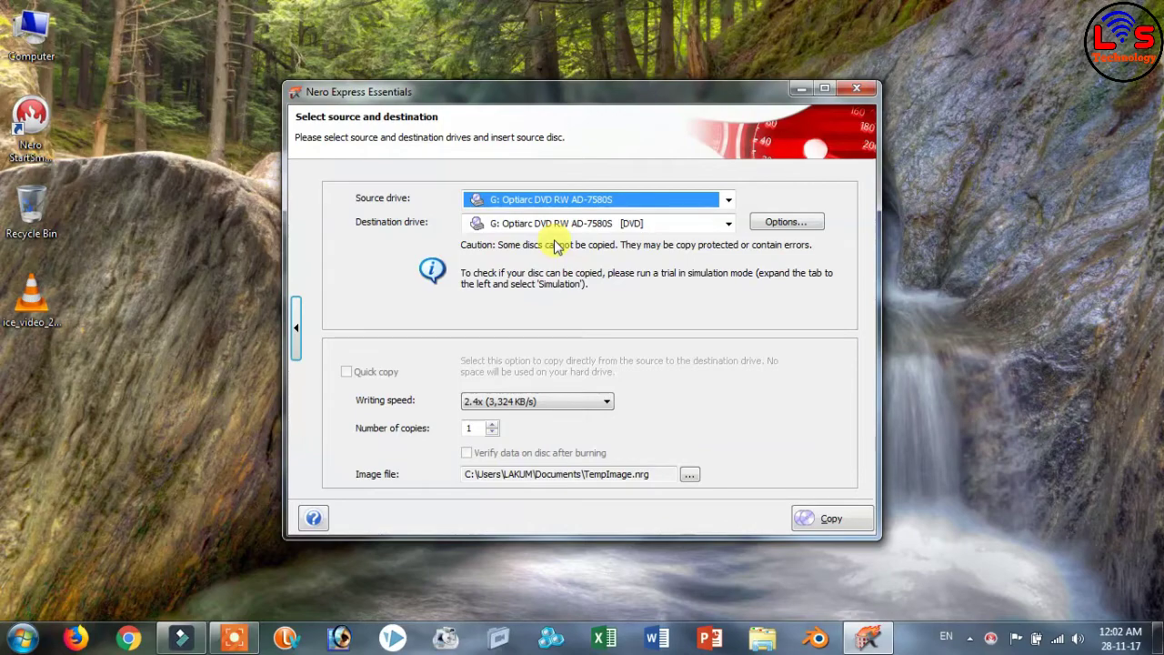
- Set the destination drive of the DVD copy to Image Recorder [DVD]
{"action": "key", "text": "ctrl+4"}
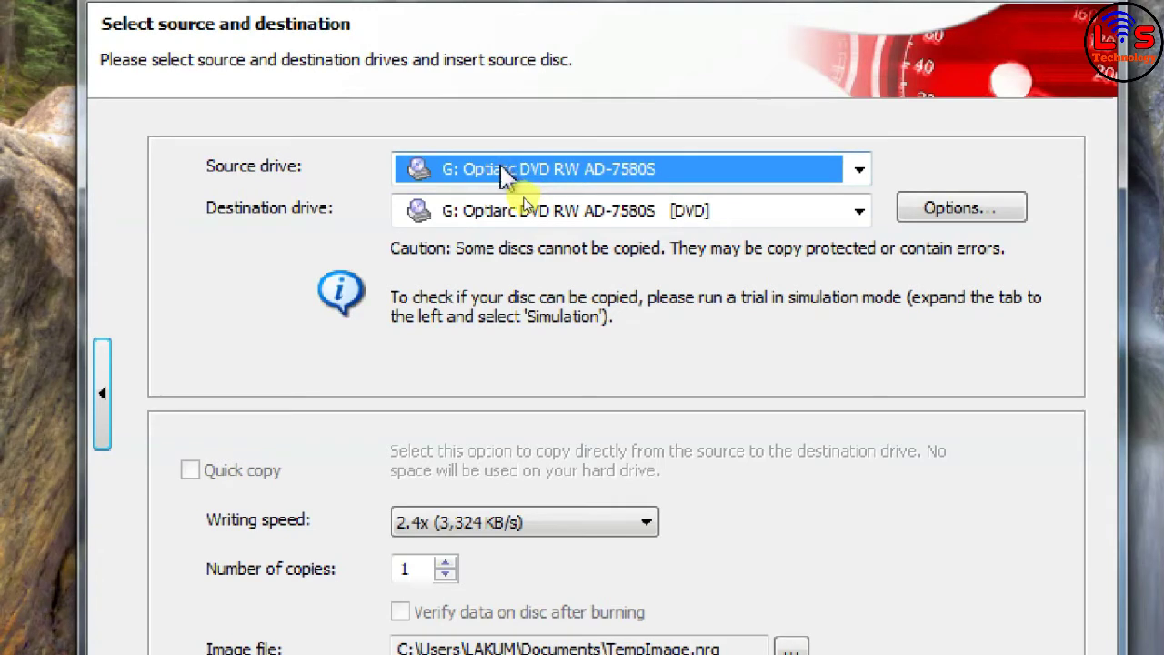
{"action": "left_click", "coordinate": [494, 218]}
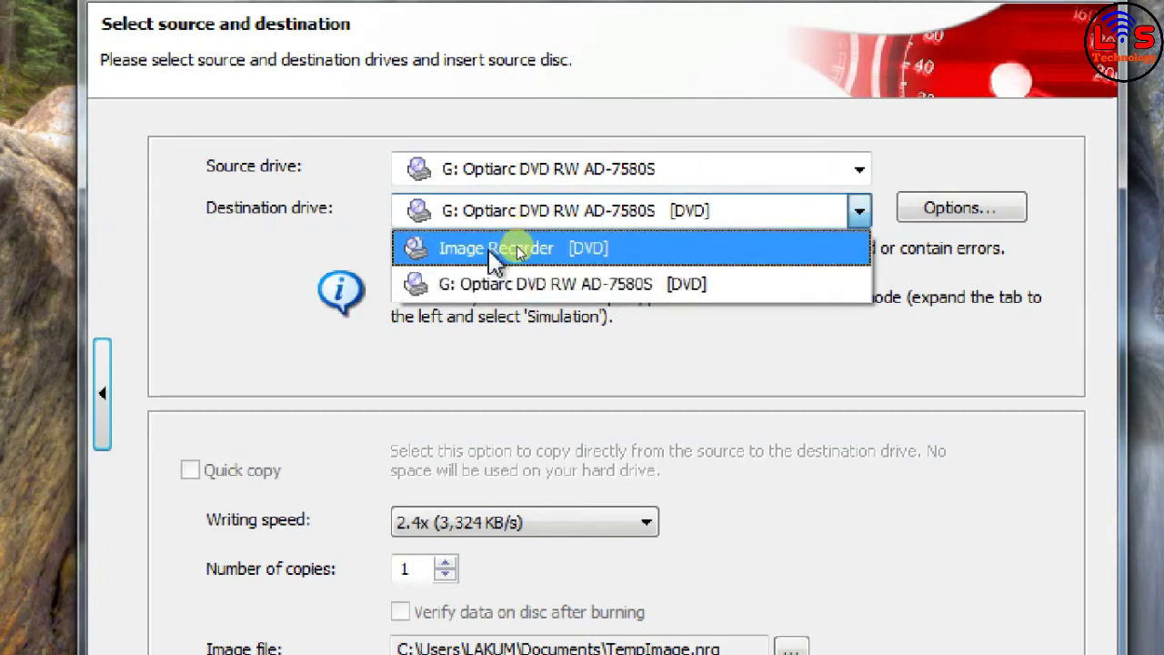
{"action": "left_click", "coordinate": [498, 257]}
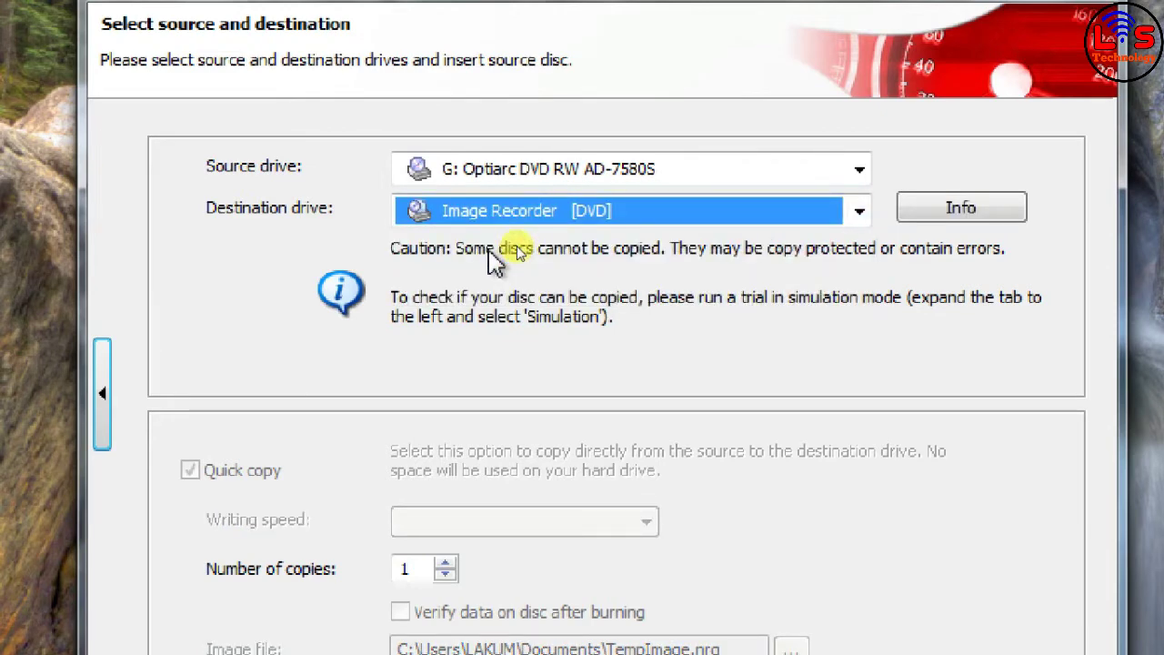
{"action": "key", "text": "ctrl+4"}
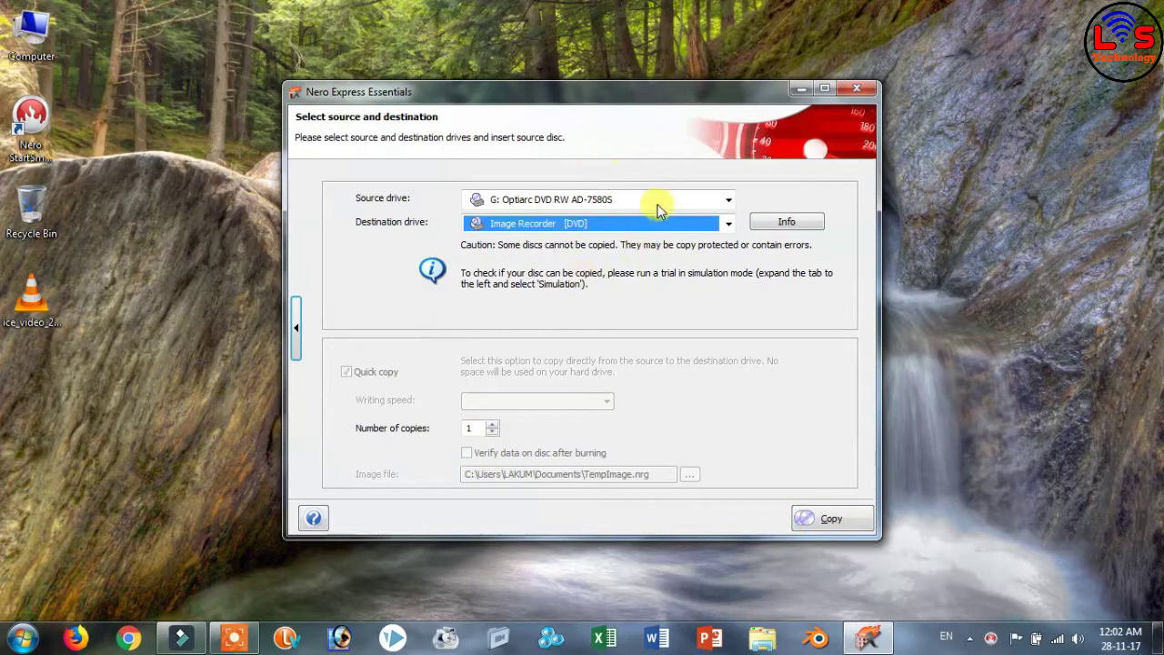
- Start the copy and save the image file to the Desktop as "win 10"
{"action": "left_click", "coordinate": [823, 524]}
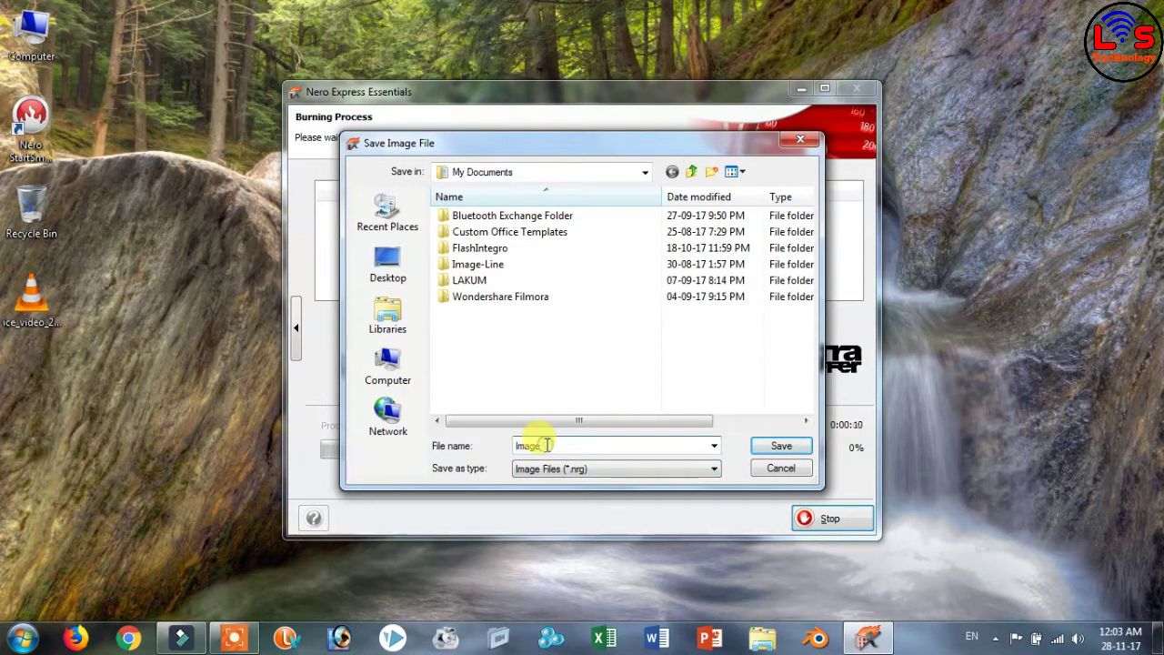
{"action": "left_click_drag", "start_coordinate": [547, 445], "coordinate": [517, 442]}
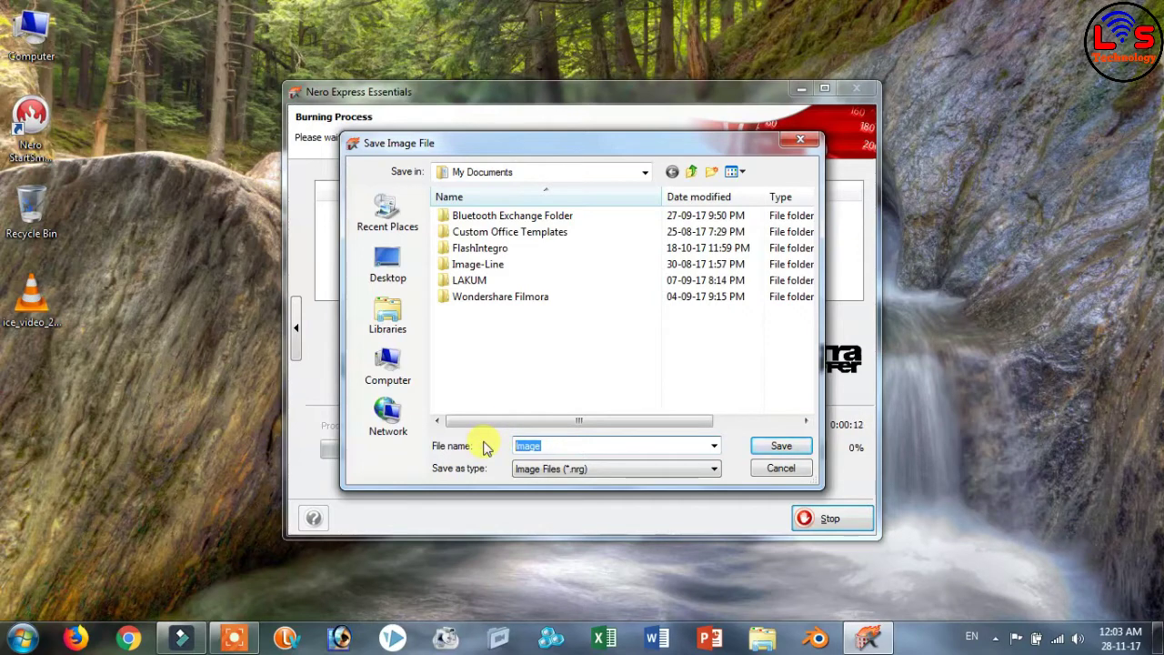
{"action": "type", "text": "win 10"}
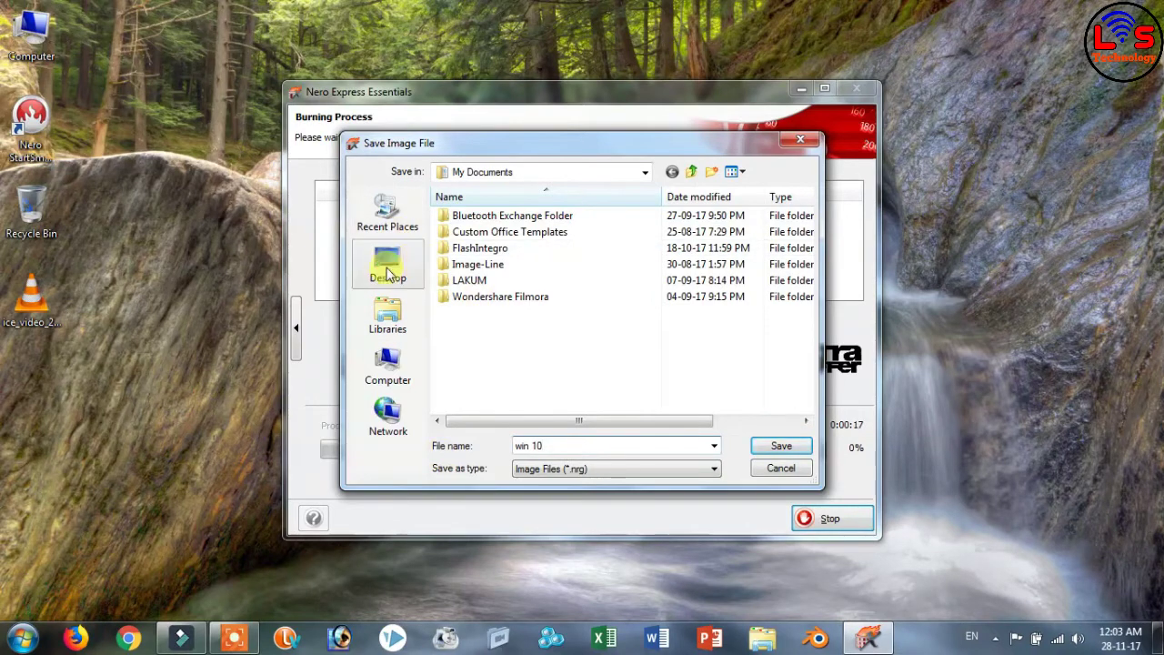
{"action": "left_click", "coordinate": [389, 270]}
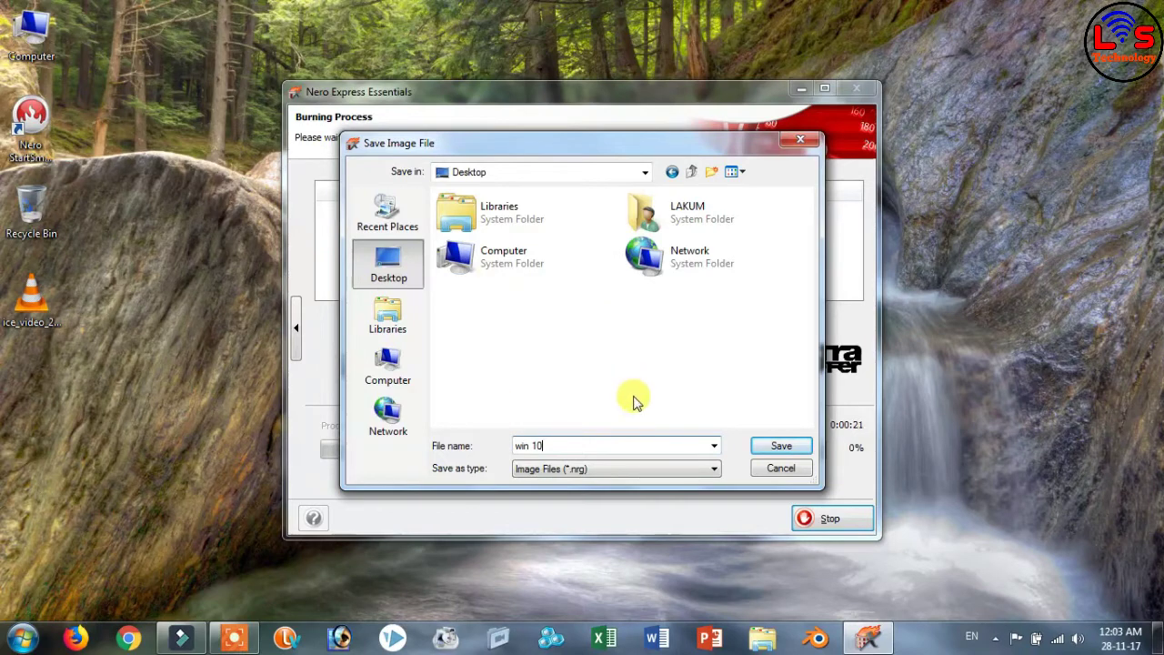
{"action": "left_click", "coordinate": [763, 447]}
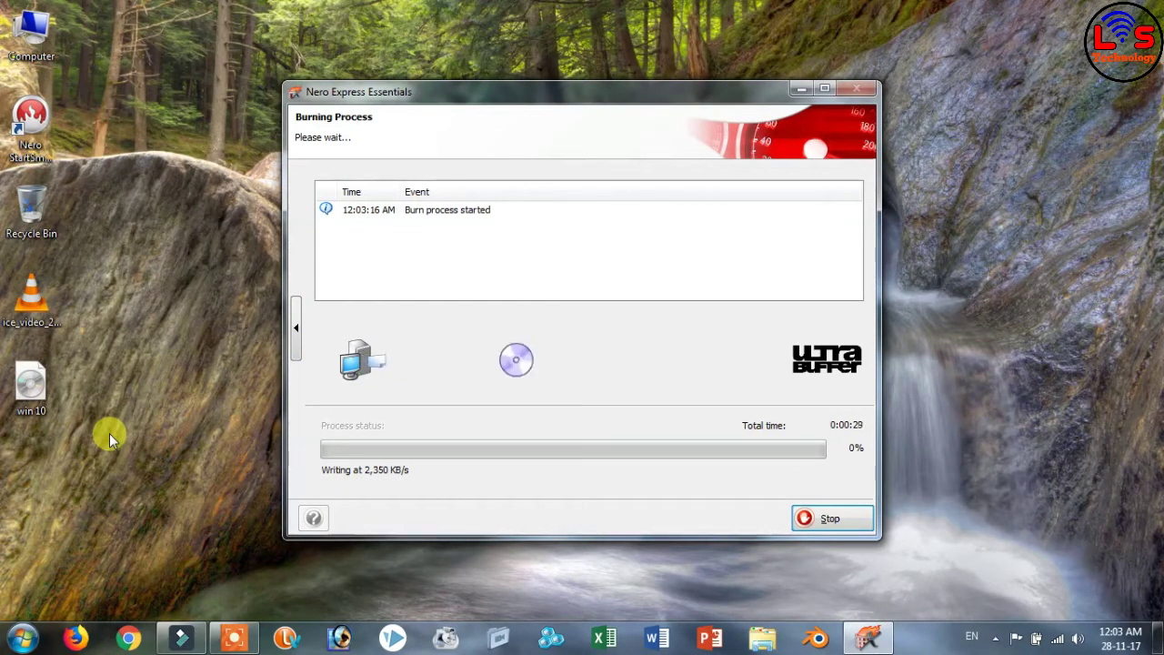
- Check the win 10 image file and the burn progress, and minimize the Nero Express window
{"action": "key", "text": "ctrl+4"}
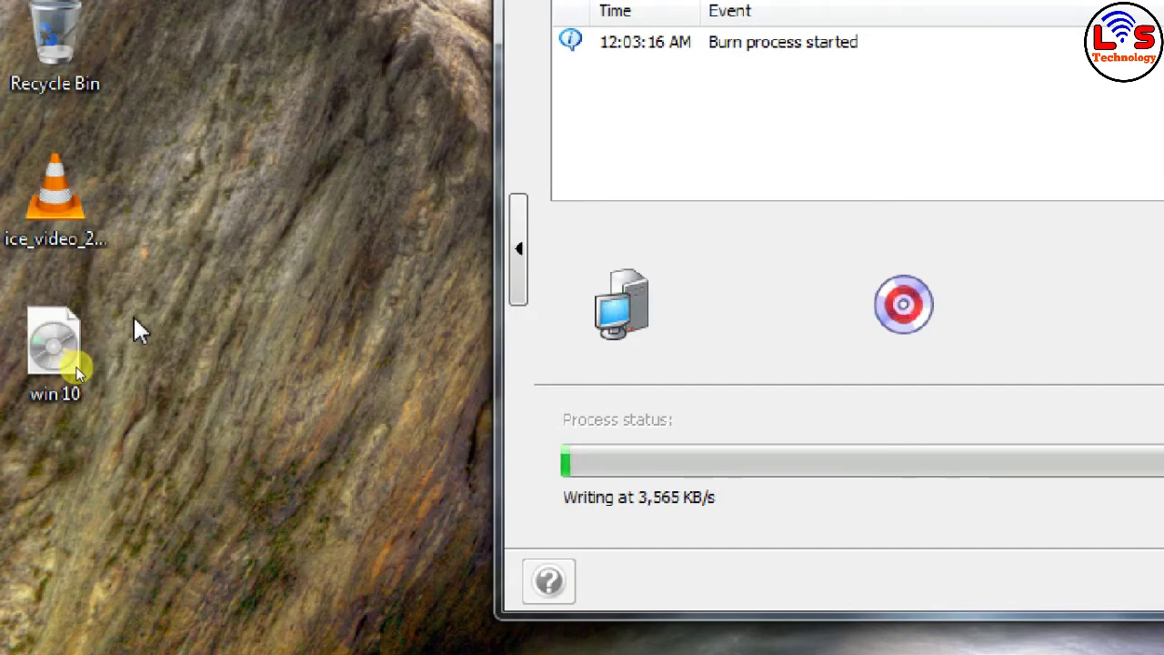
{"action": "key", "text": "ctrl+4"}
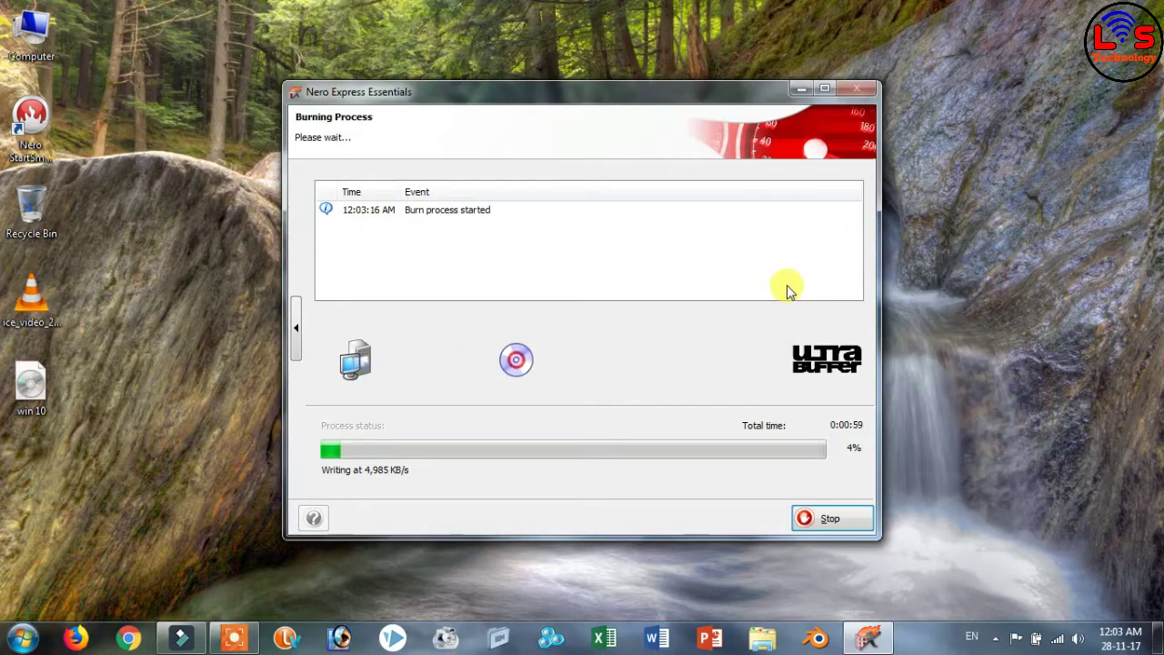
{"action": "left_click", "coordinate": [803, 91]}
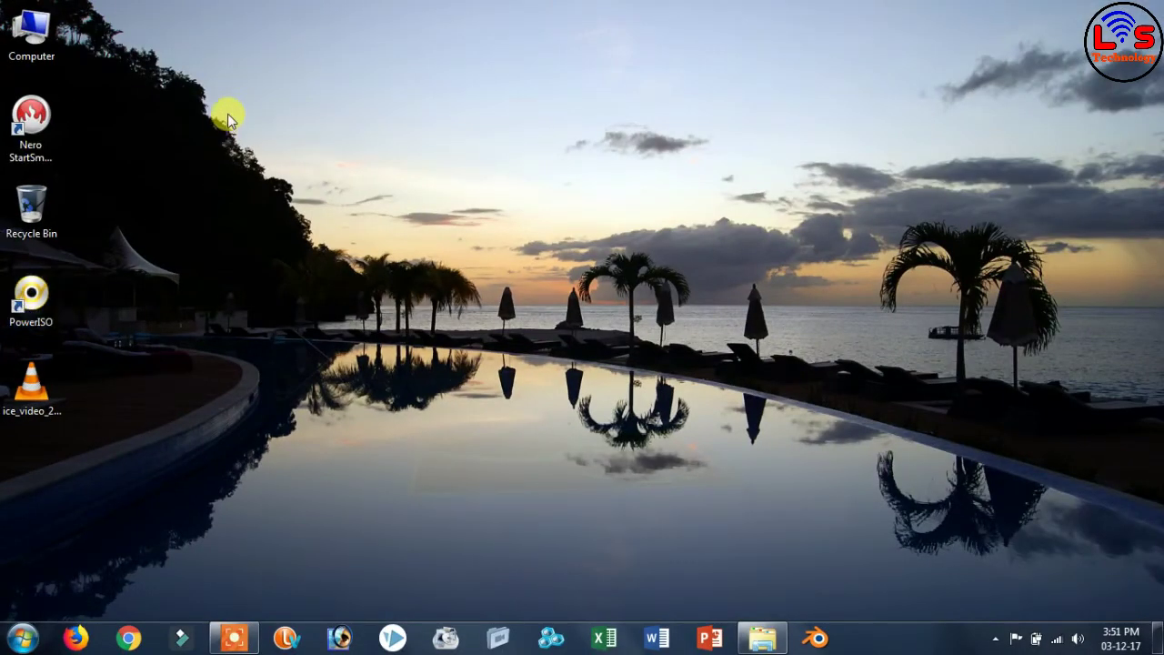
{"action": "left_click", "coordinate": [233, 640]}
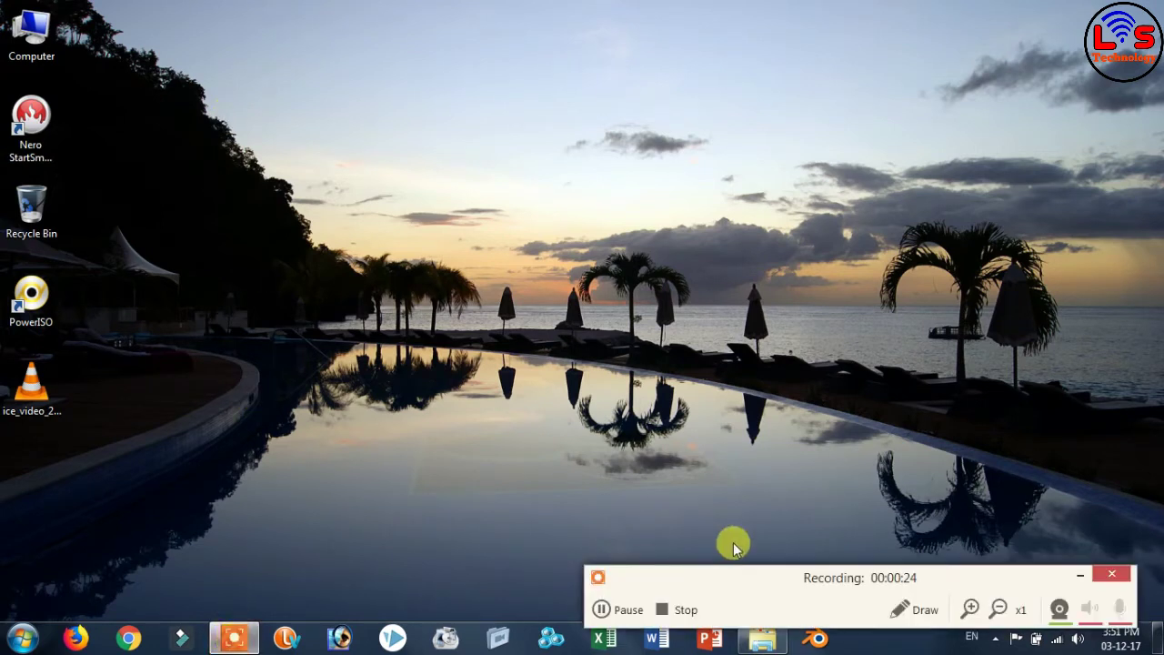
{"action": "left_click", "coordinate": [601, 611]}
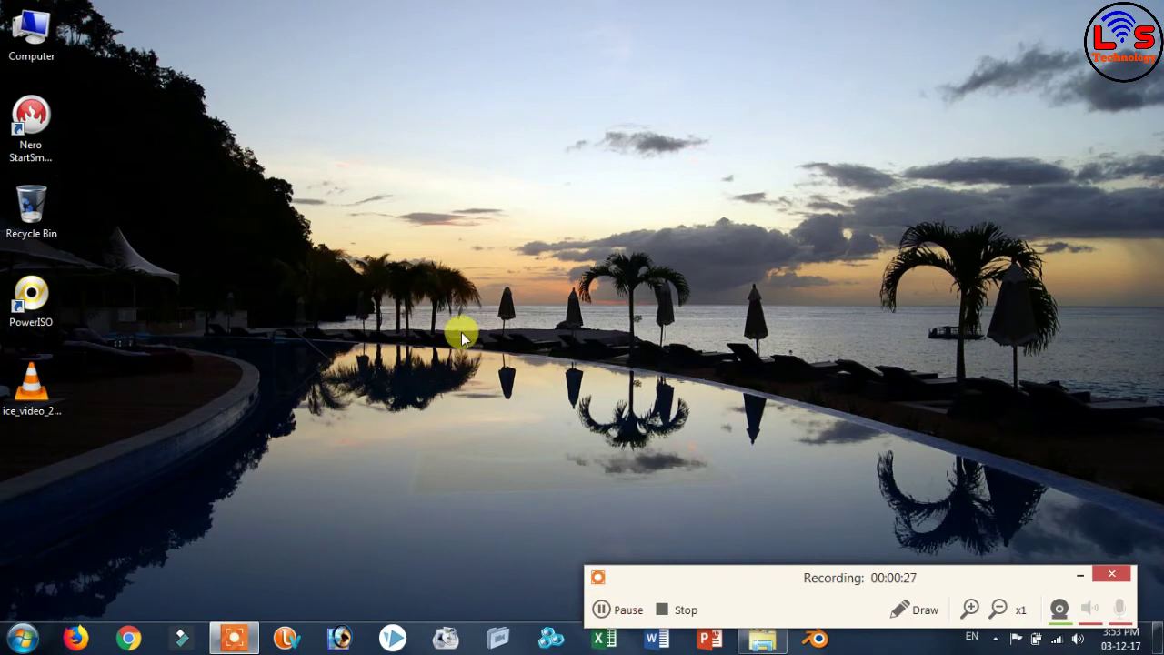
{"action": "left_click", "coordinate": [1082, 577]}
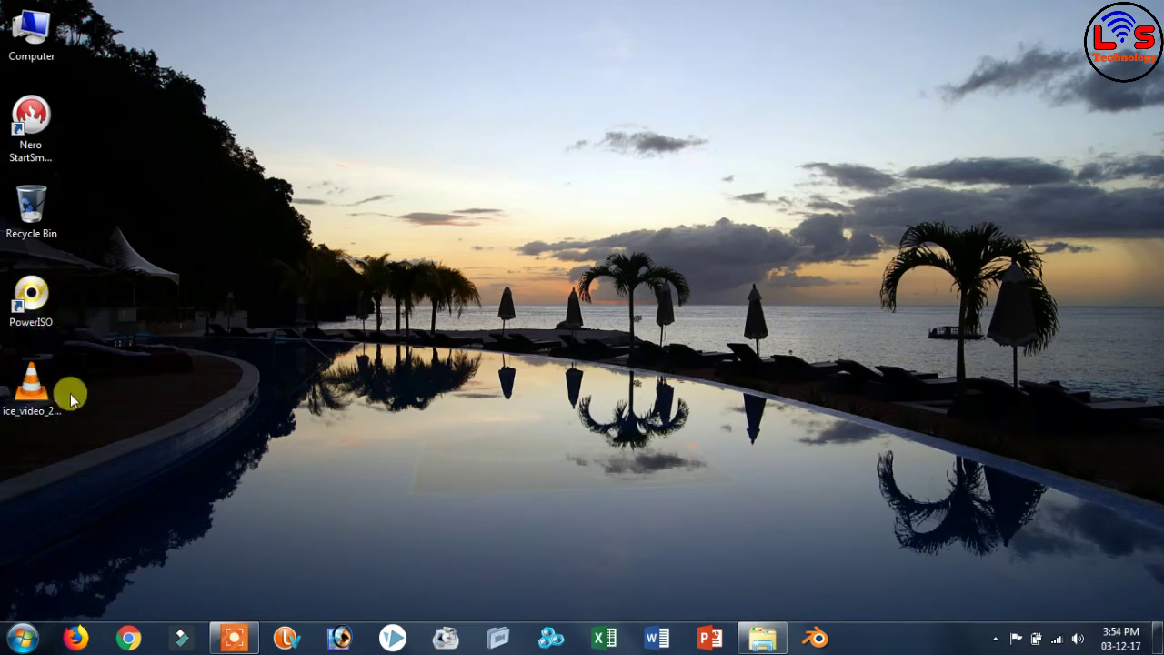
- Launch PowerISO maximized and open its Create bootable USB drive tool with Generic Mass-Storage (I: 7 GB) as the destination
{"action": "double_click", "coordinate": [36, 308]}
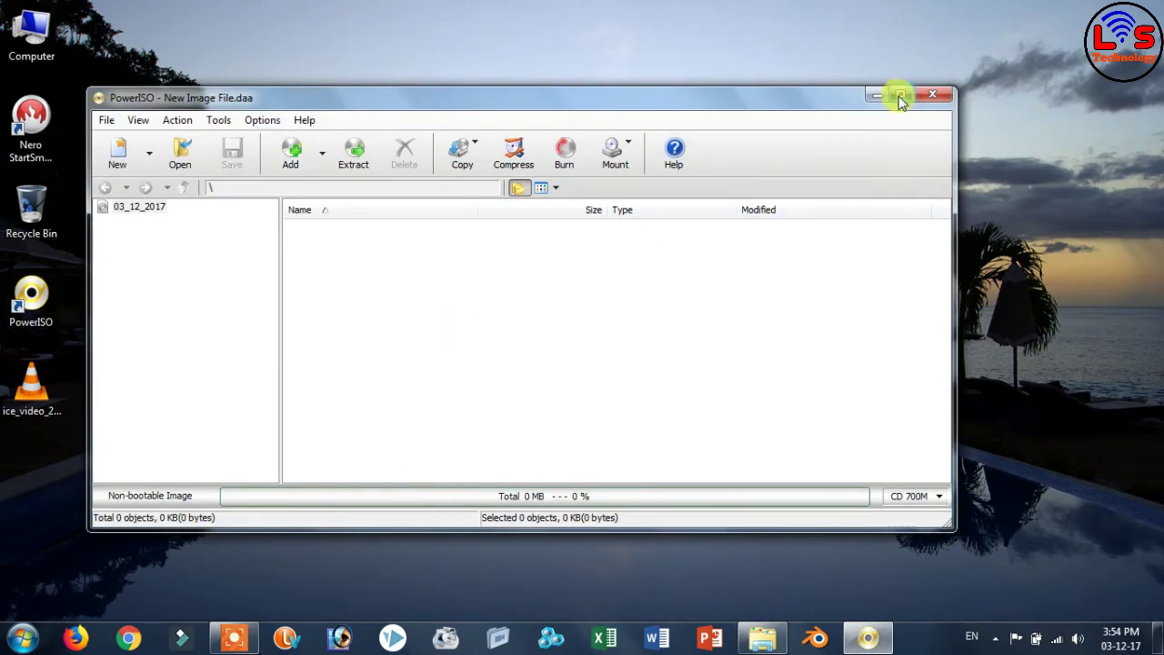
{"action": "left_click", "coordinate": [899, 96]}
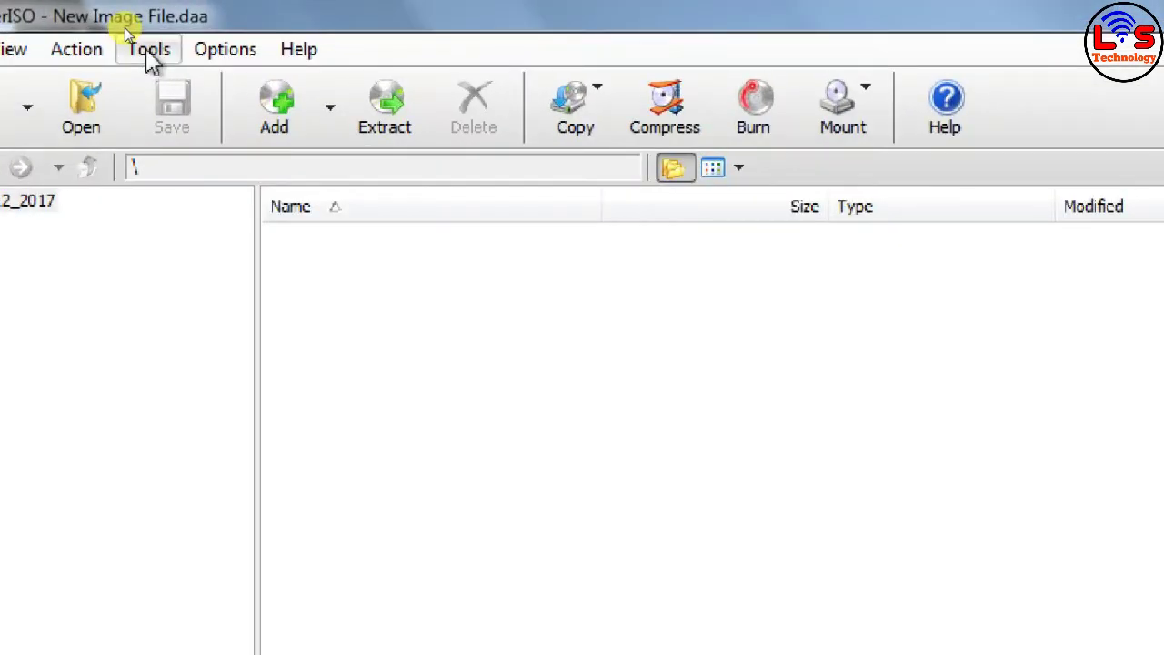
{"action": "left_click", "coordinate": [149, 51]}
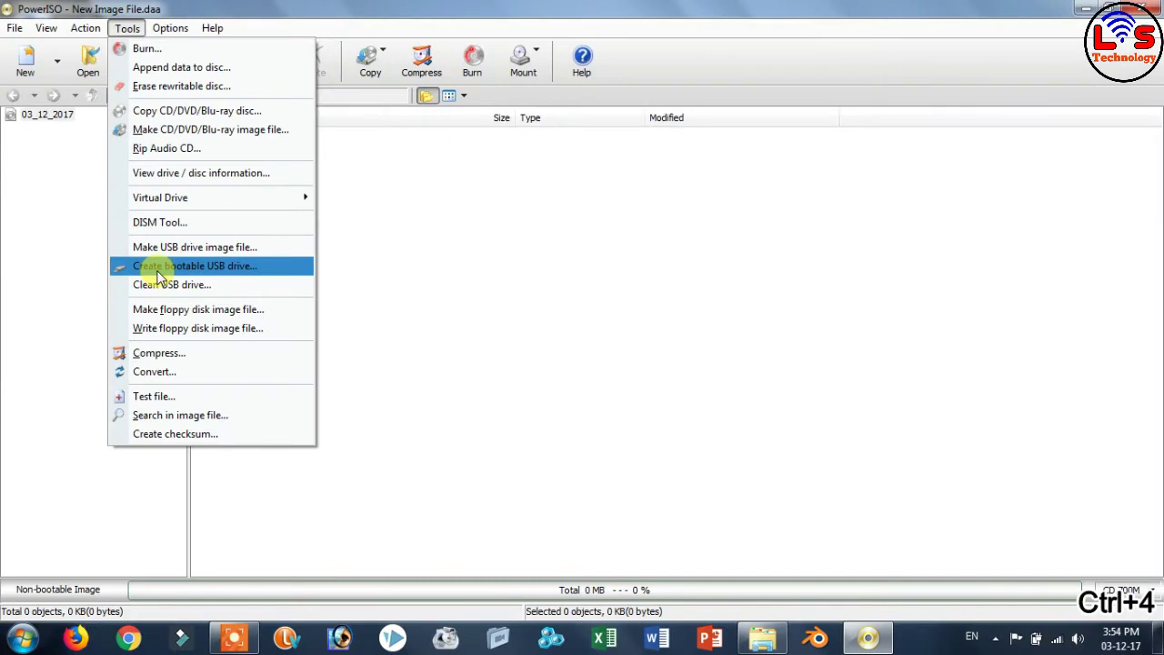
{"action": "left_click", "coordinate": [162, 266]}
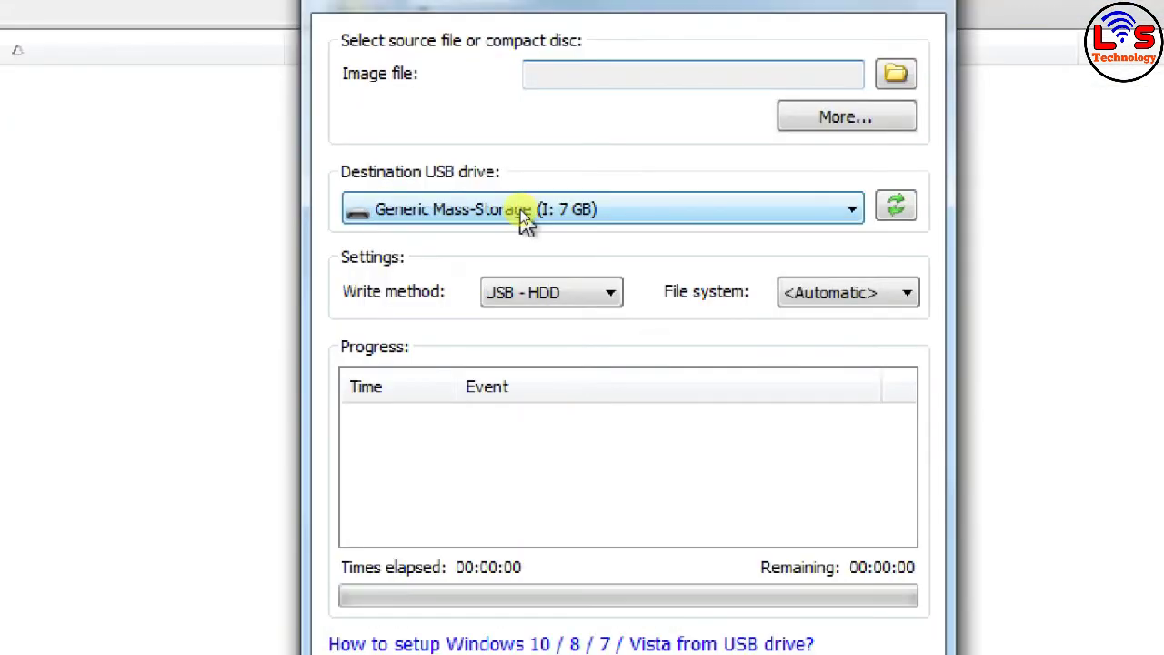
{"action": "left_click", "coordinate": [823, 212]}
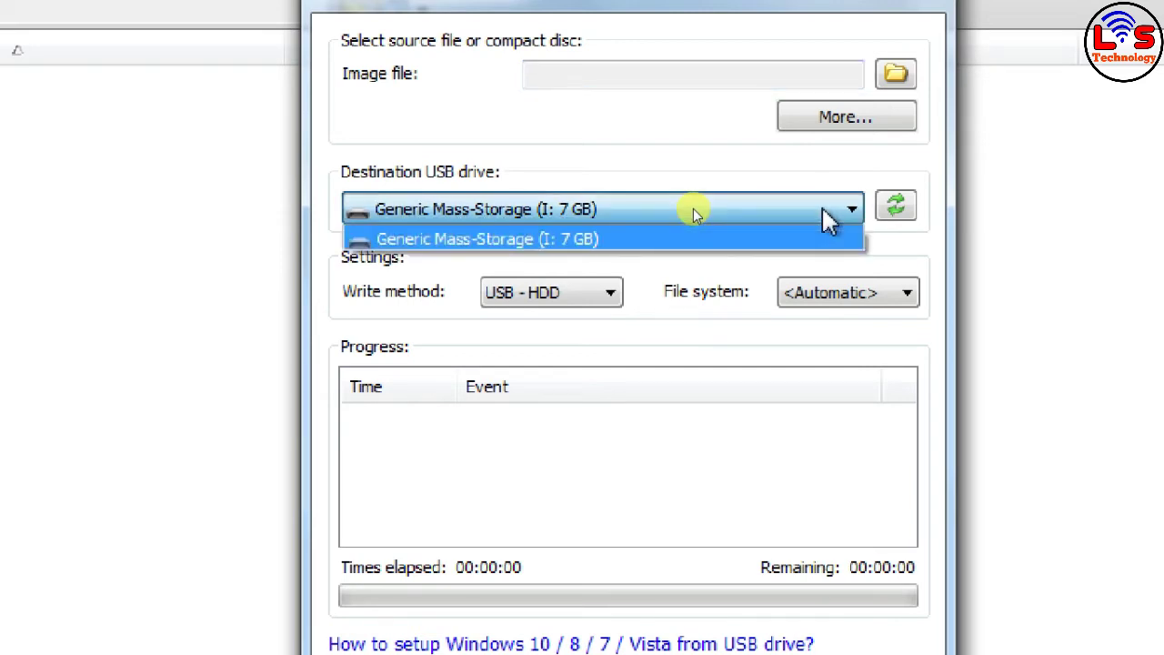
{"action": "left_click", "coordinate": [823, 212]}
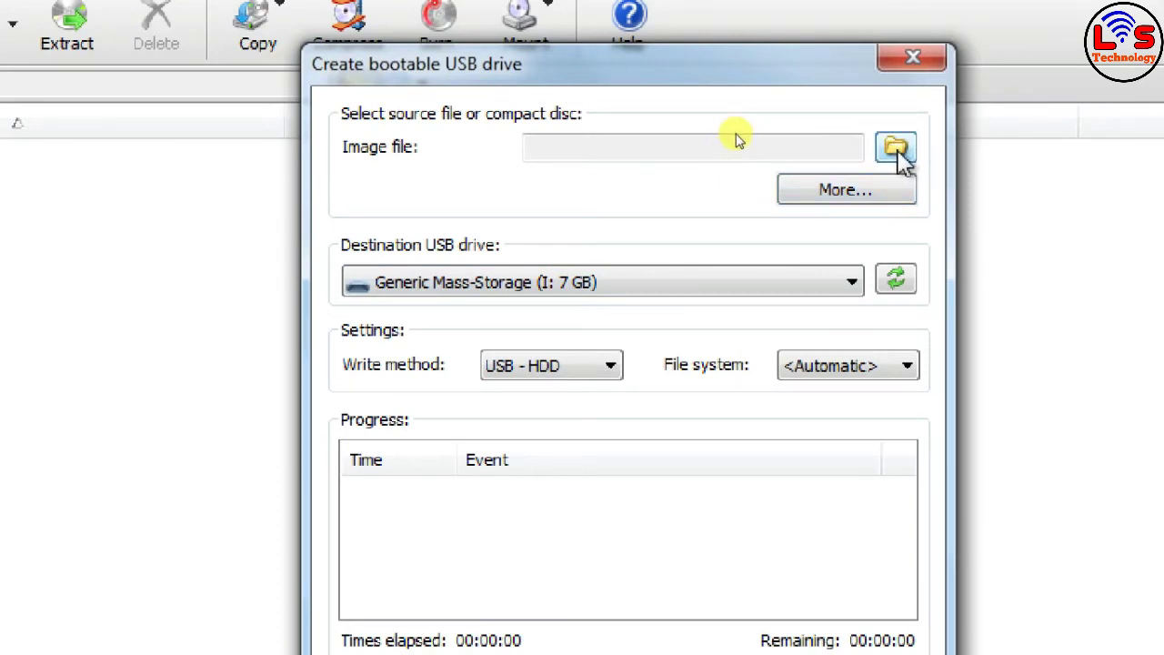
- Load the Windows 10 image from D:\SOFTWARE\win images as the source image file for the bootable drive
{"action": "left_click", "coordinate": [897, 150]}
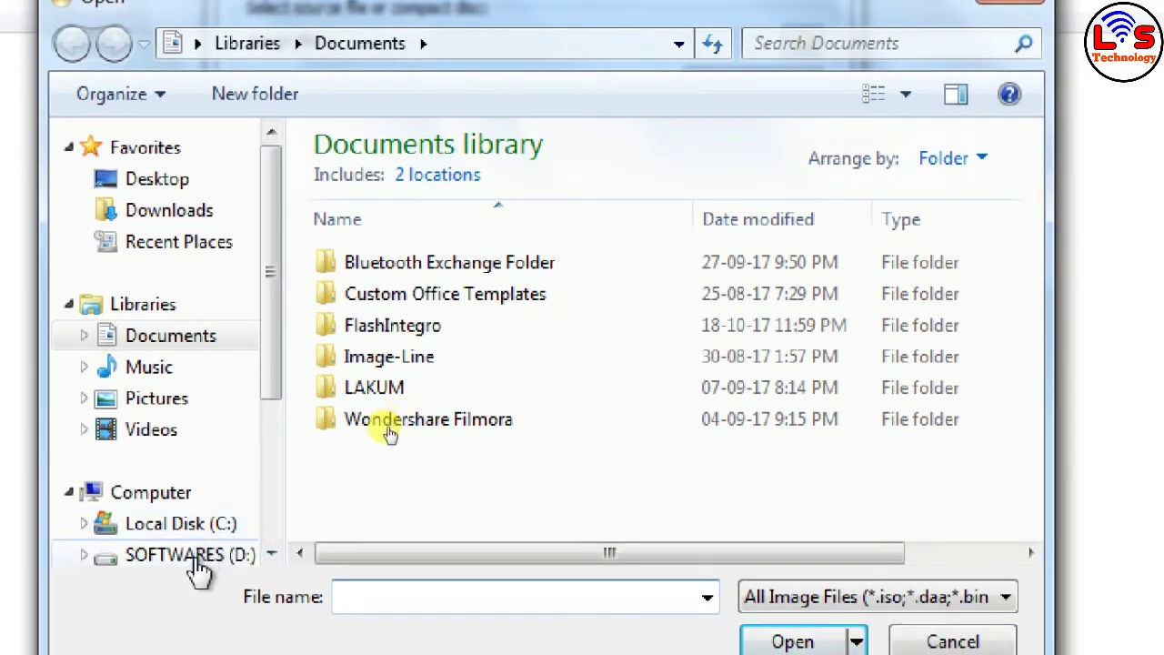
{"action": "left_click", "coordinate": [193, 557]}
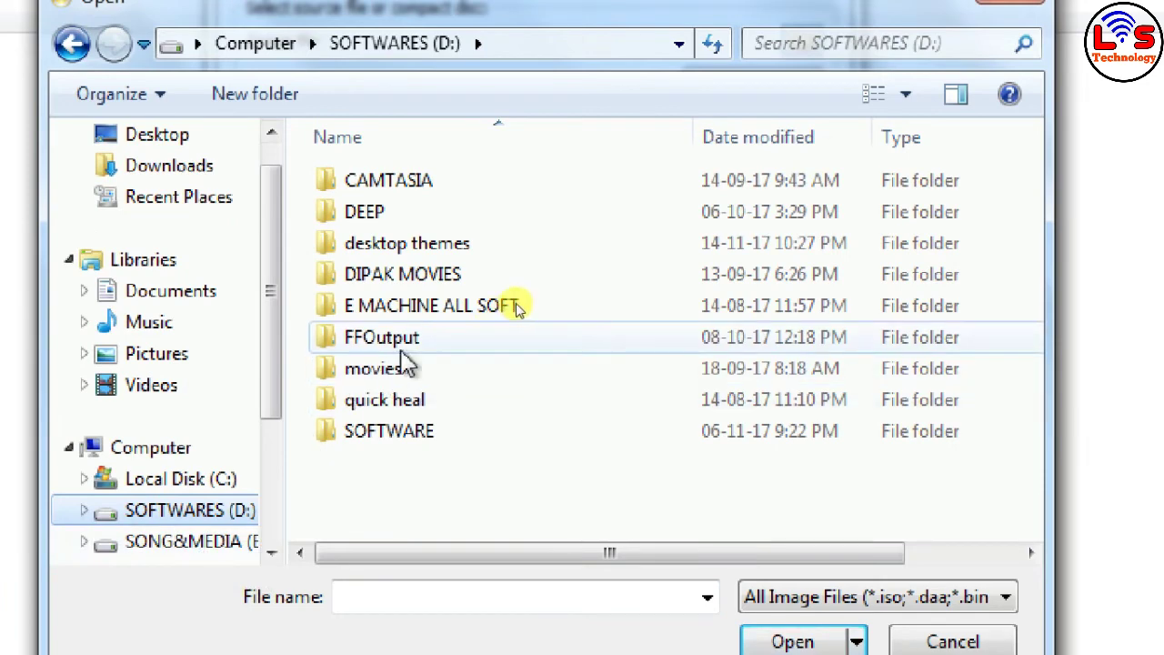
{"action": "left_click", "coordinate": [383, 441]}
{"action": "double_click", "coordinate": [386, 450]}
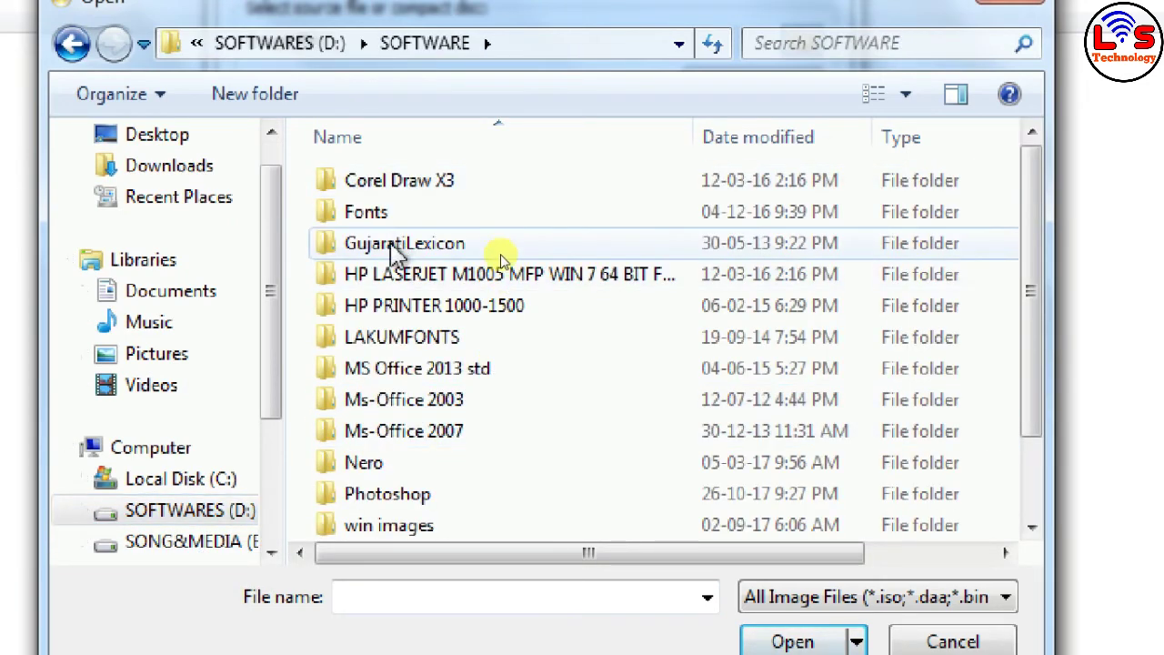
{"action": "double_click", "coordinate": [383, 530]}
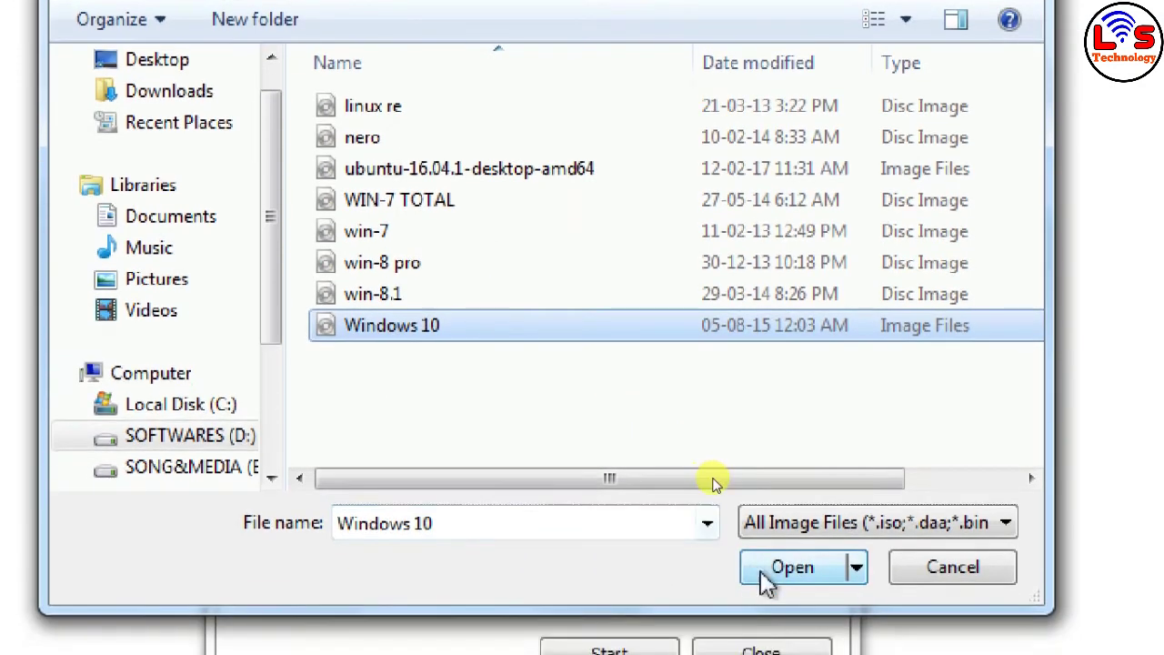
{"action": "left_click", "coordinate": [769, 559]}
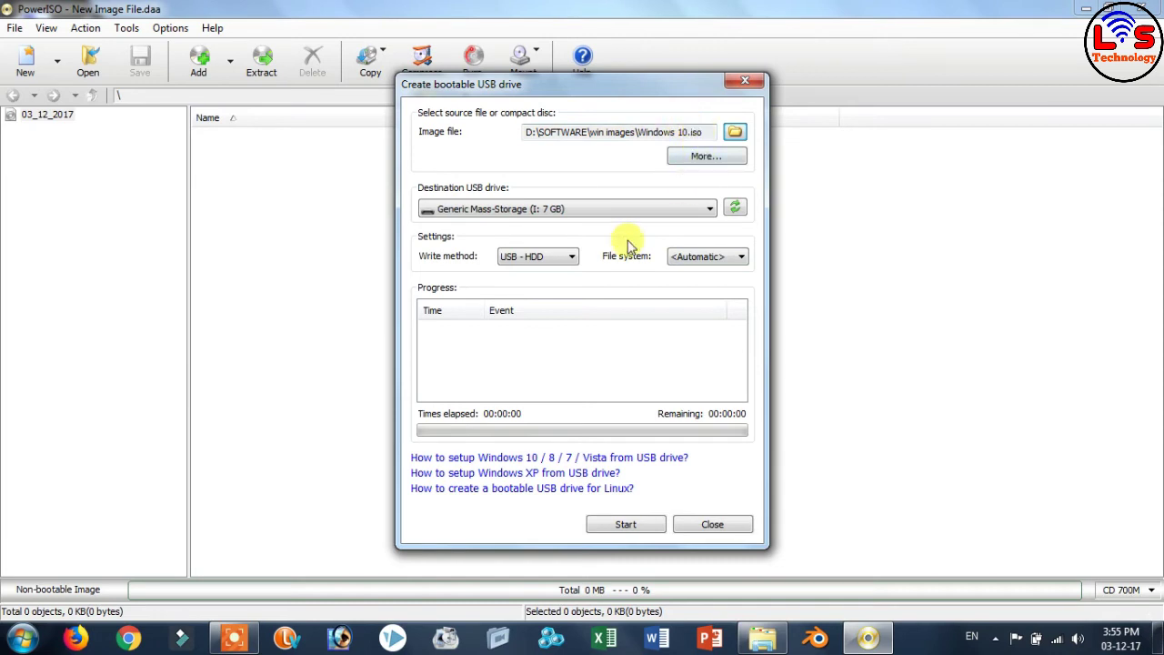
- Write the Windows 10 image to the Generic Mass-Storage USB drive, accepting the overwrite of its data, and close PowerISO when done
{"action": "left_click", "coordinate": [603, 528]}
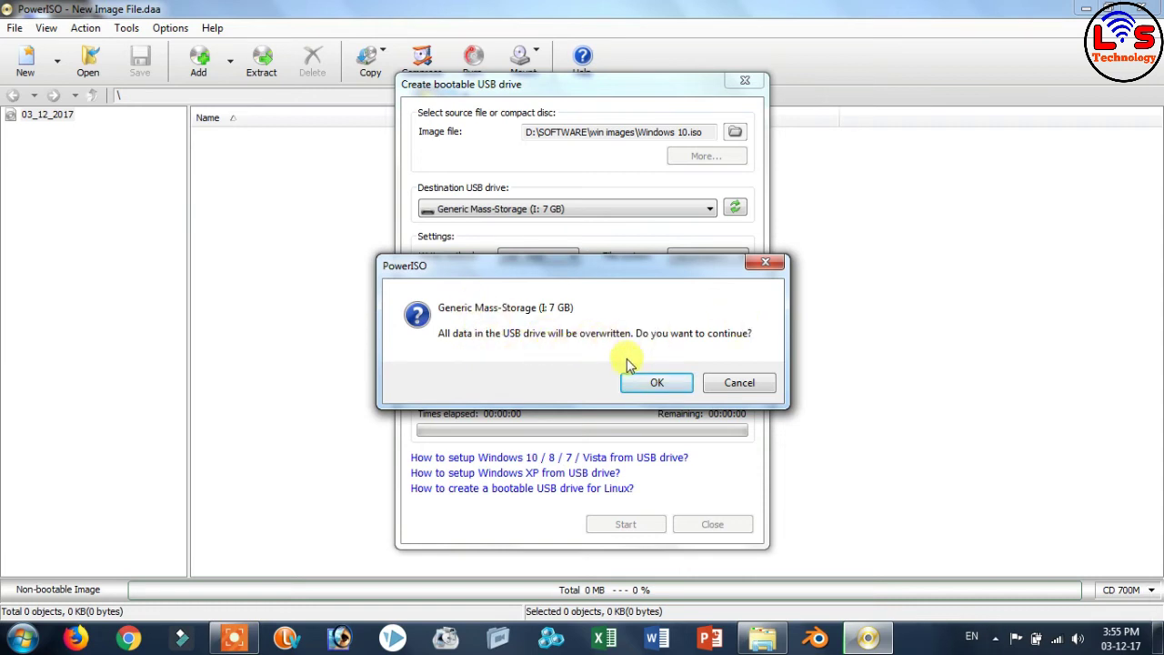
{"action": "left_click", "coordinate": [635, 386]}
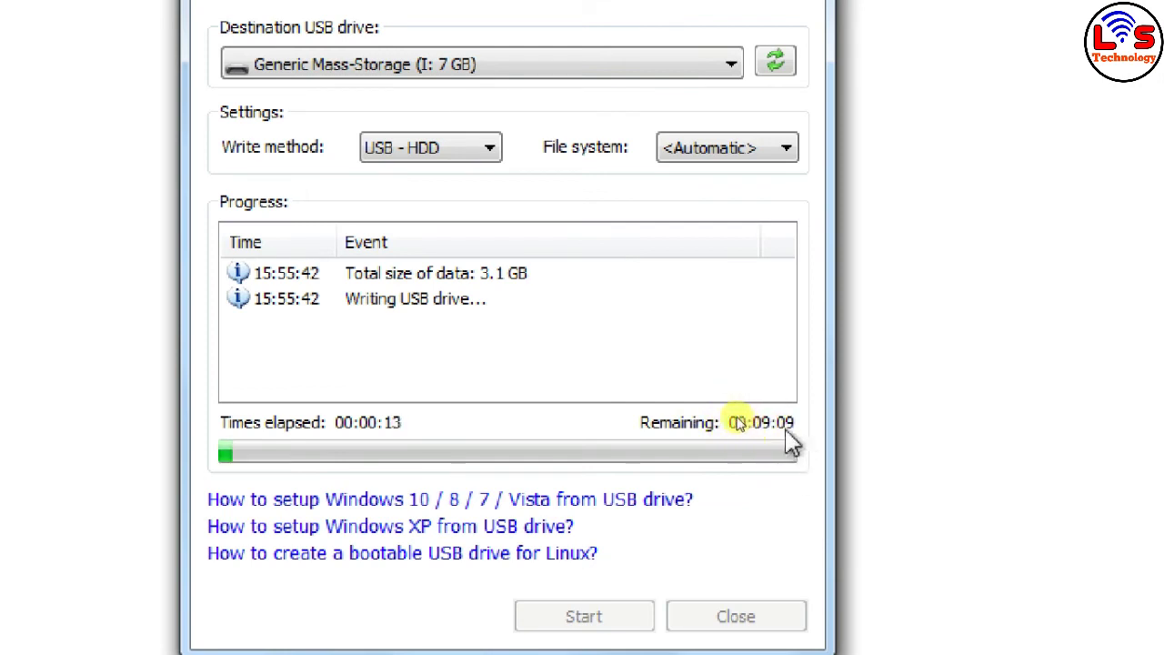
{"action": "key", "text": "ctrl+4"}
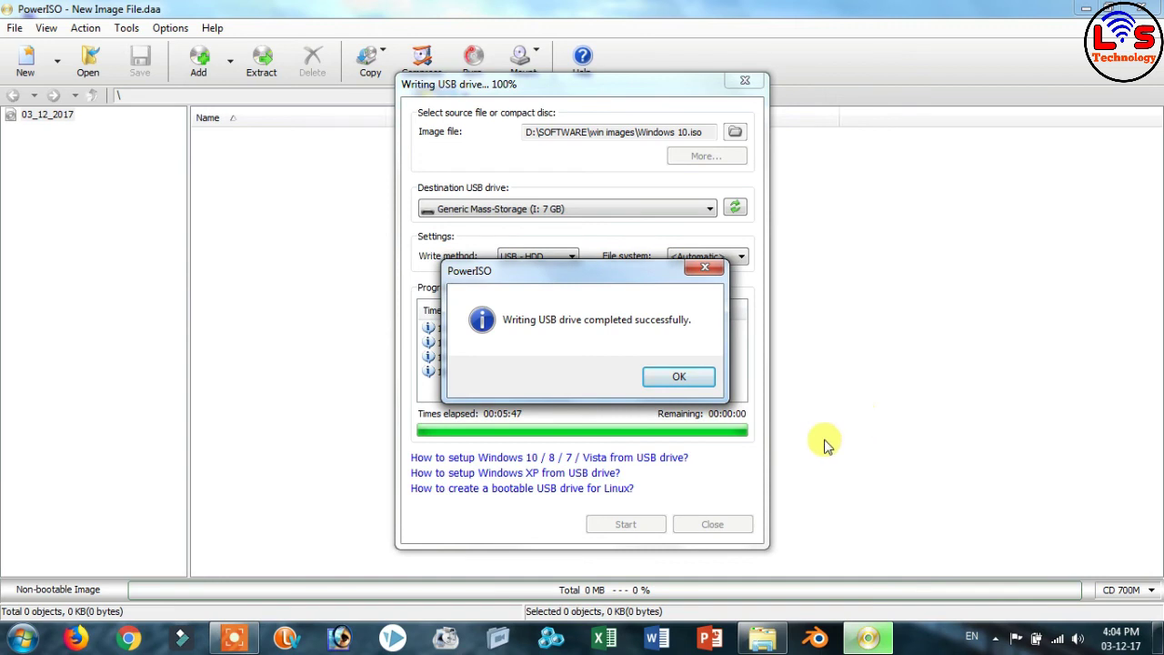
{"action": "left_click", "coordinate": [681, 378]}
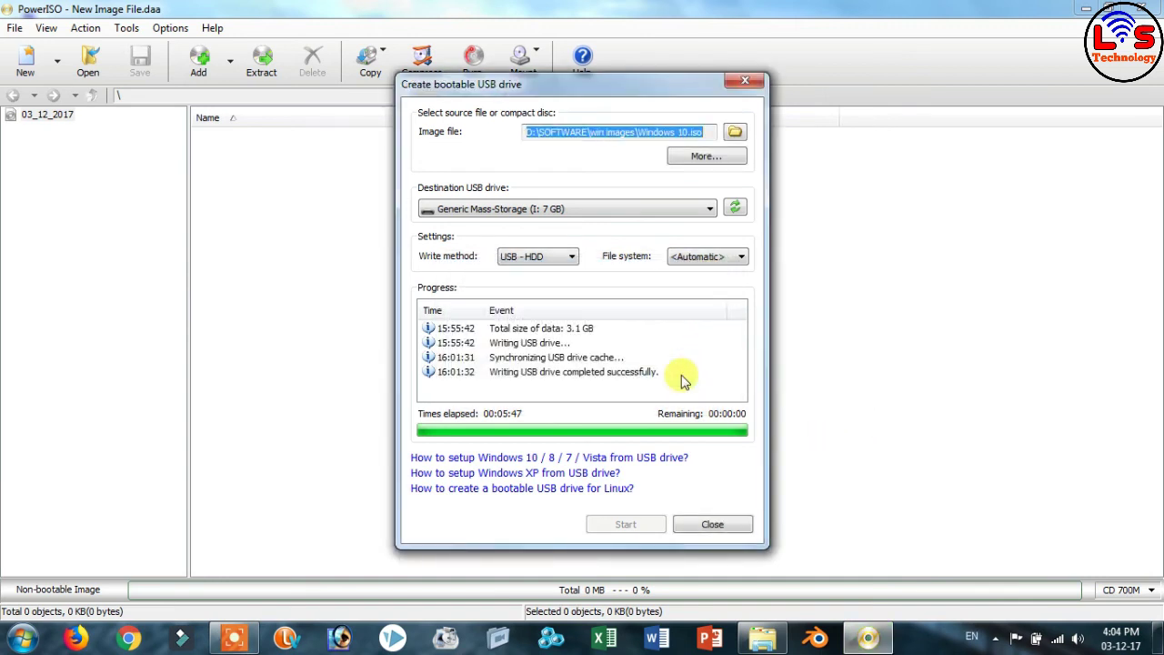
{"action": "left_click", "coordinate": [711, 526]}
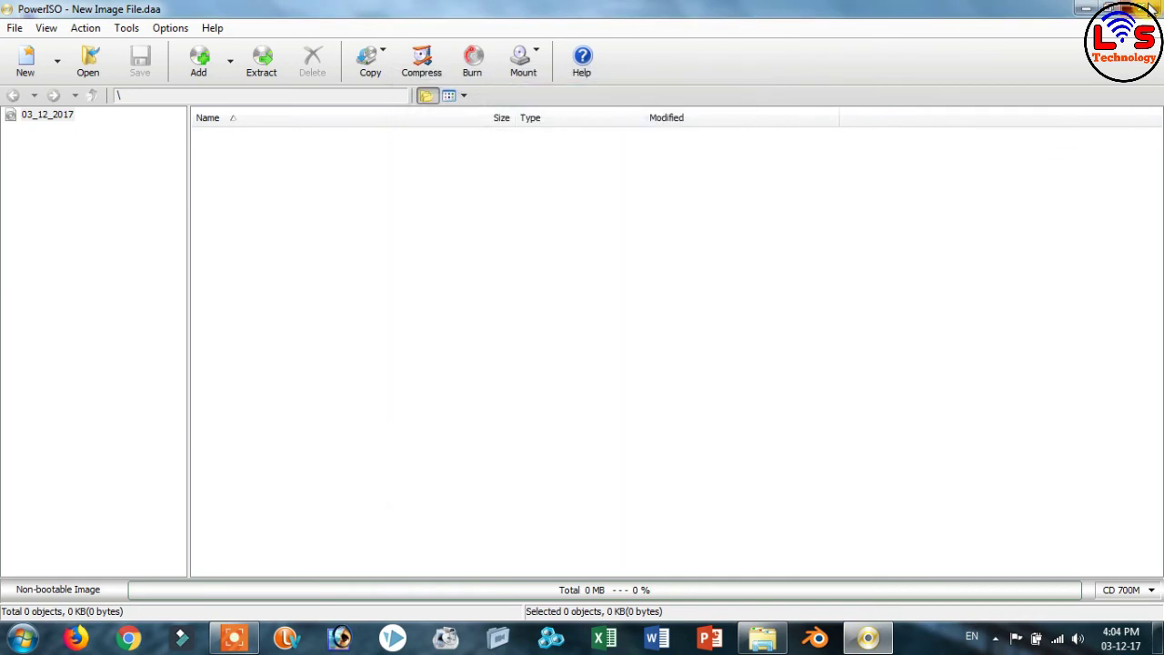
{"action": "left_click", "coordinate": [1153, 8]}
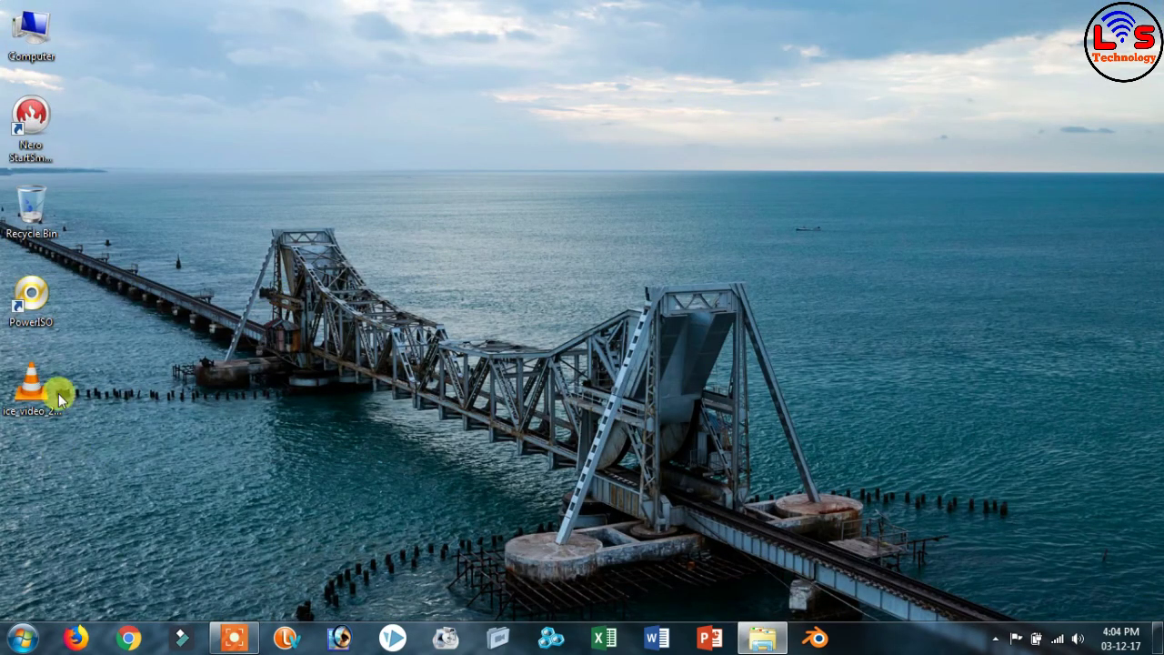
- Open the ESD_ISO (I:) USB drive from Computer to check the written setup files, and close the window
{"action": "double_click", "coordinate": [20, 32]}
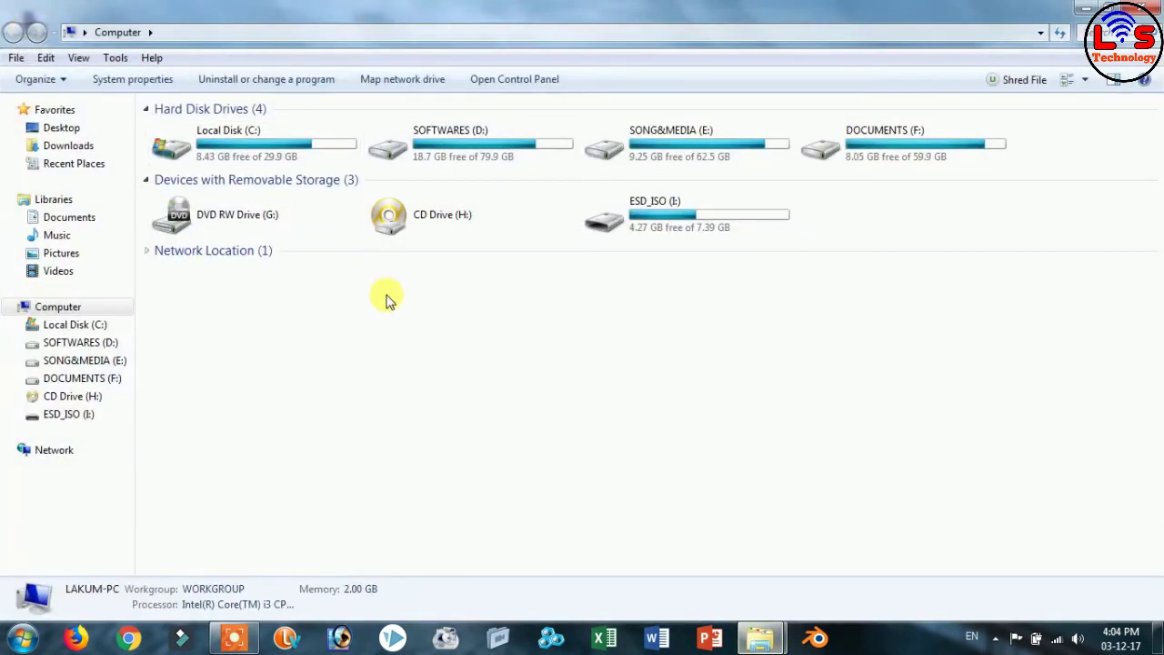
{"action": "left_click", "coordinate": [669, 211]}
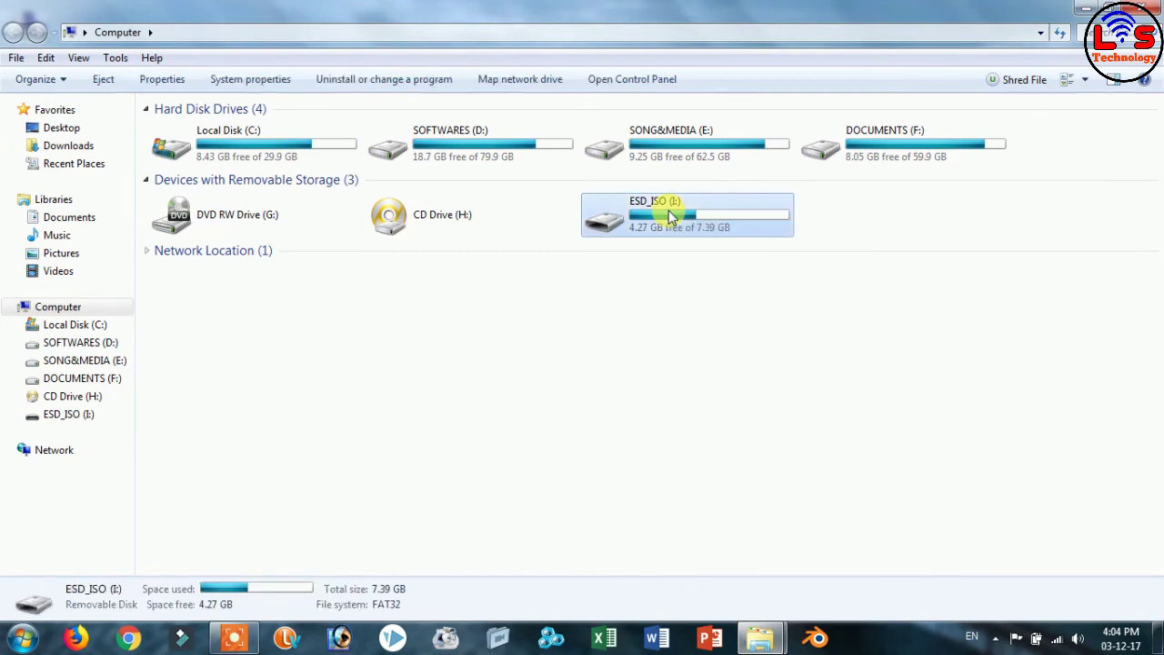
{"action": "double_click", "coordinate": [668, 210]}
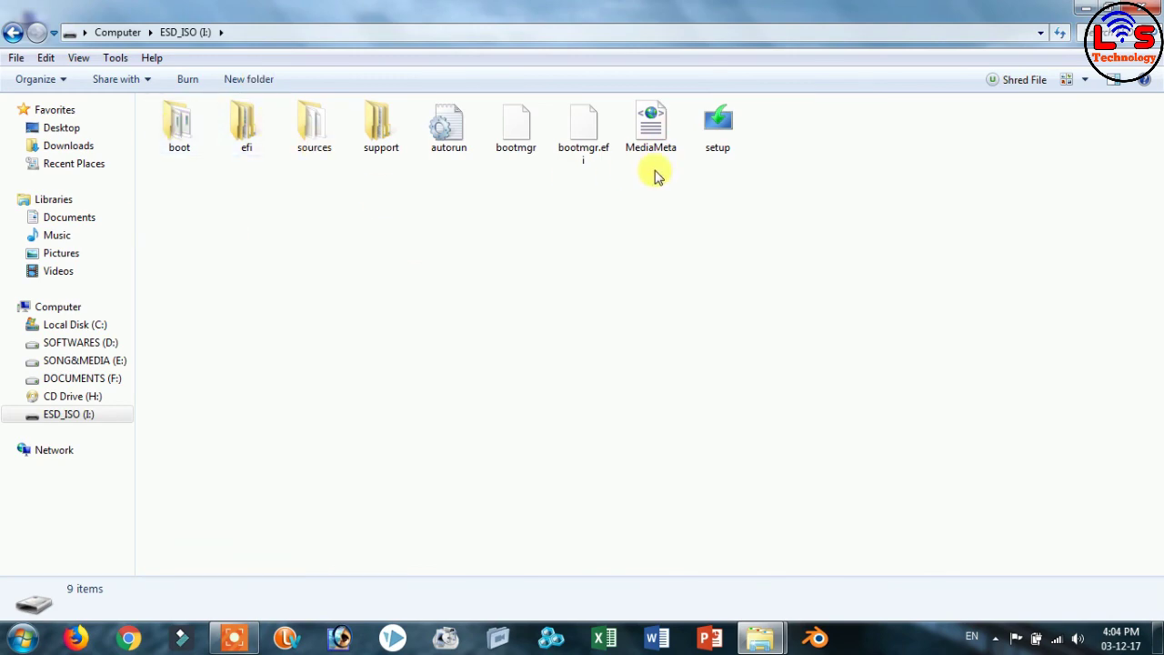
{"action": "left_click", "coordinate": [1143, 7]}
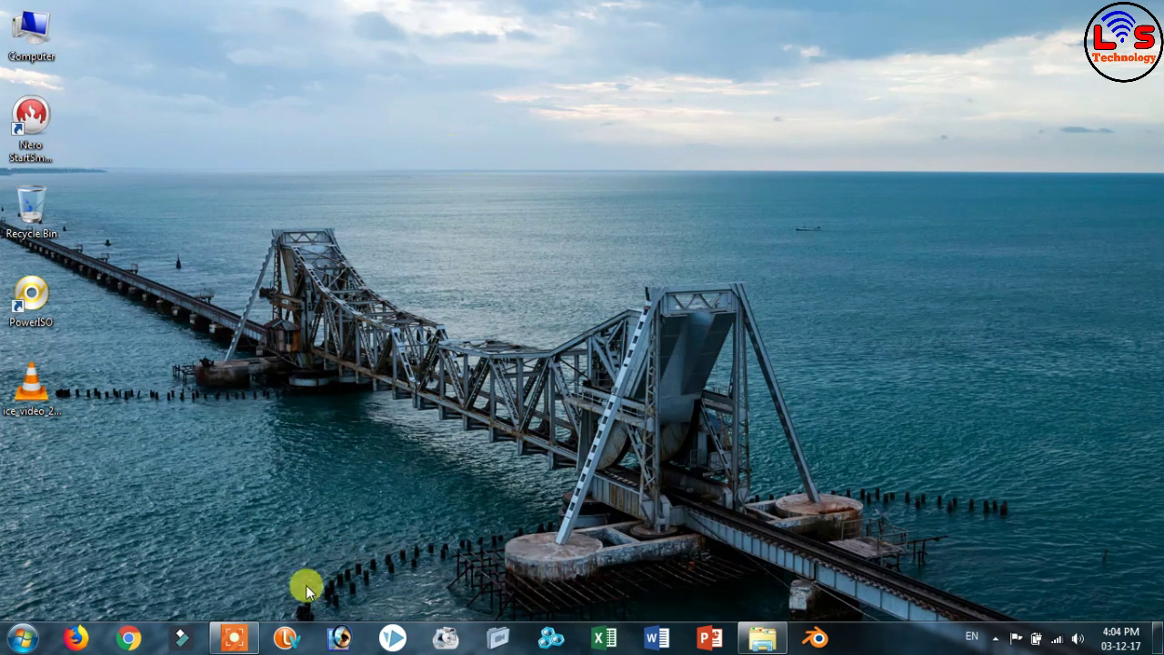
{"action": "left_click", "coordinate": [236, 640]}
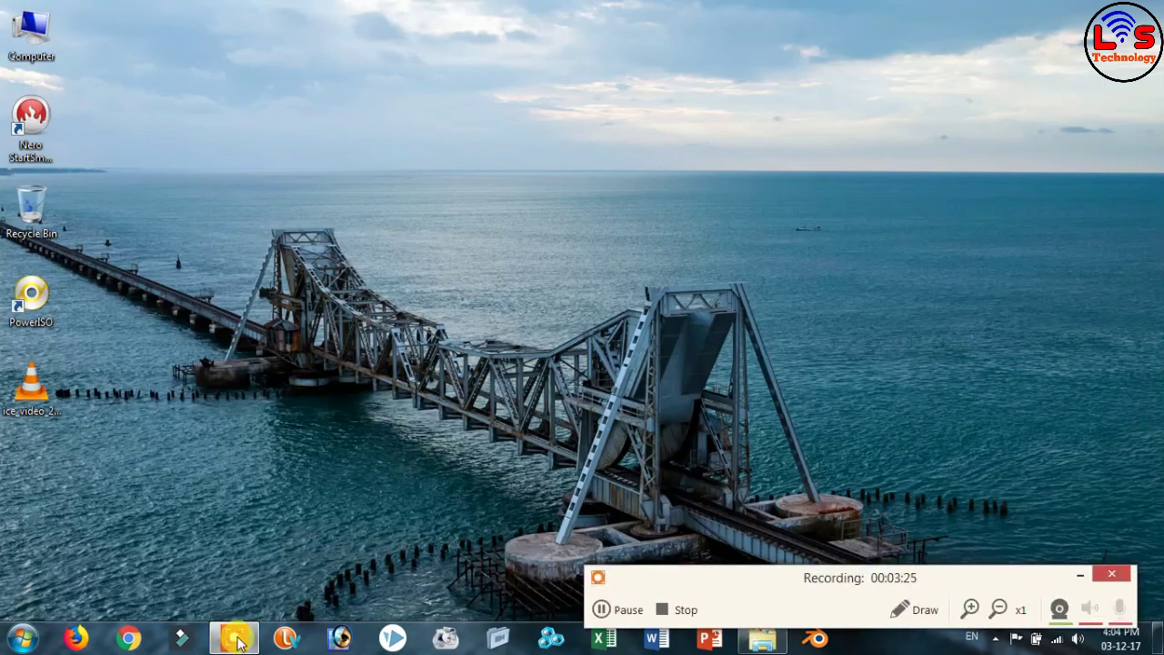